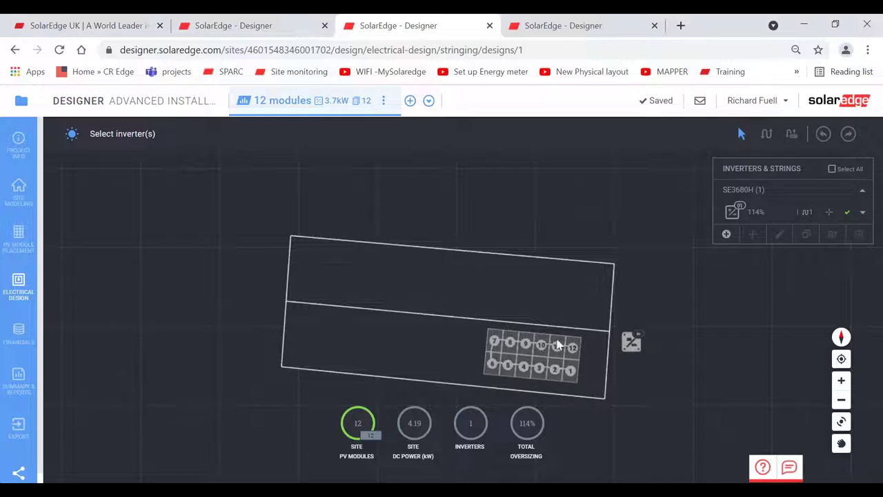
# - Place the inverter just beside the right end of the module array, then open the summary report
pyautogui.moveTo(626, 346); pyautogui.dragTo(638, 345)
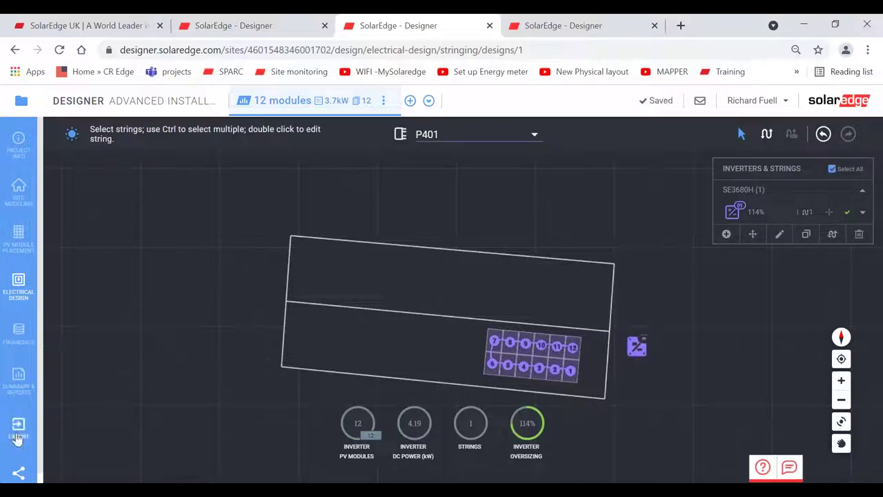
pyautogui.moveTo(636, 353); pyautogui.dragTo(635, 350)
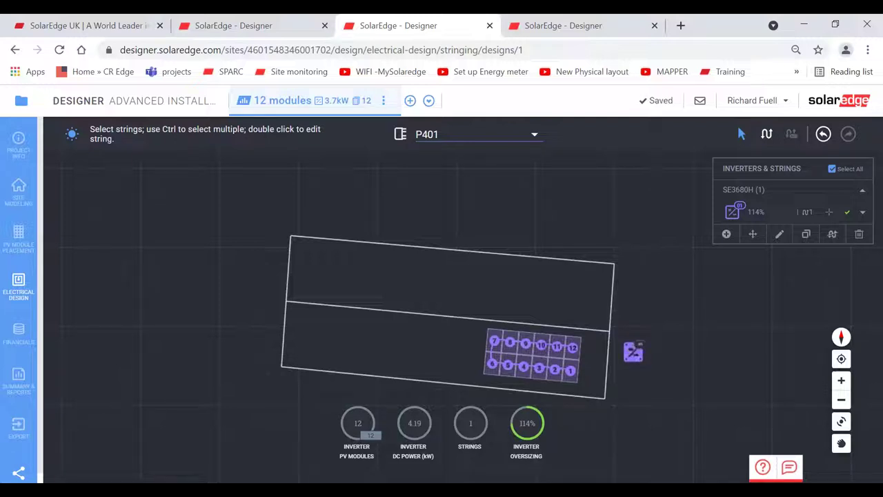
pyautogui.moveTo(633, 351); pyautogui.dragTo(525, 203)
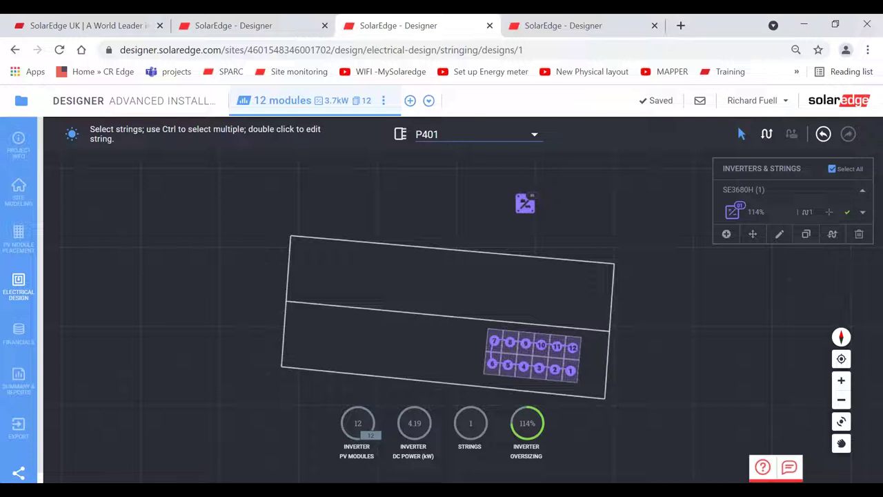
pyautogui.moveTo(525, 203); pyautogui.dragTo(599, 344)
pyautogui.moveTo(559, 301); pyautogui.dragTo(630, 361)
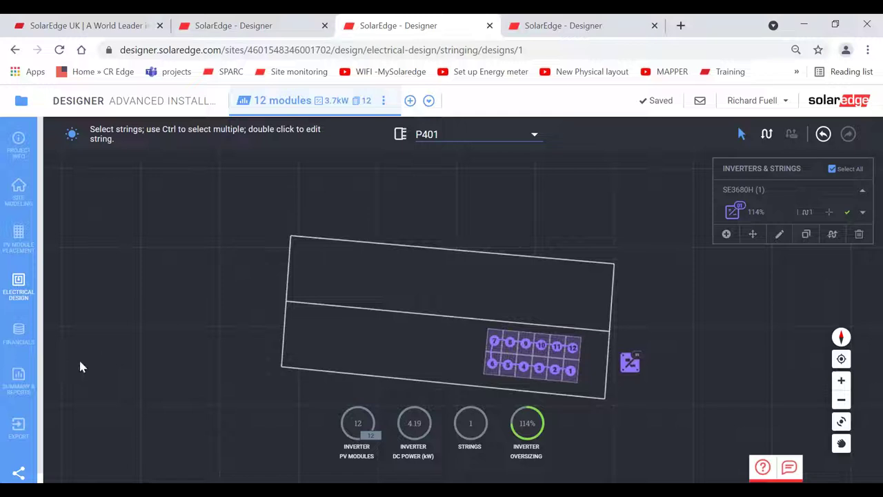
pyautogui.click(19, 379)
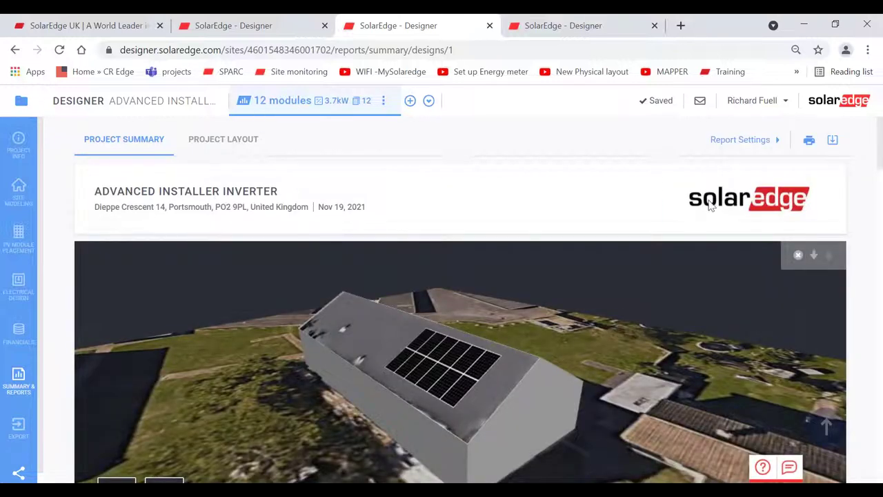
# - Review the report: 4.98 MWh produced, 44% self-consumed, 6.00 MWh consumed, 3.80 MWh imported
pyautogui.scroll(-3, 853, 307)
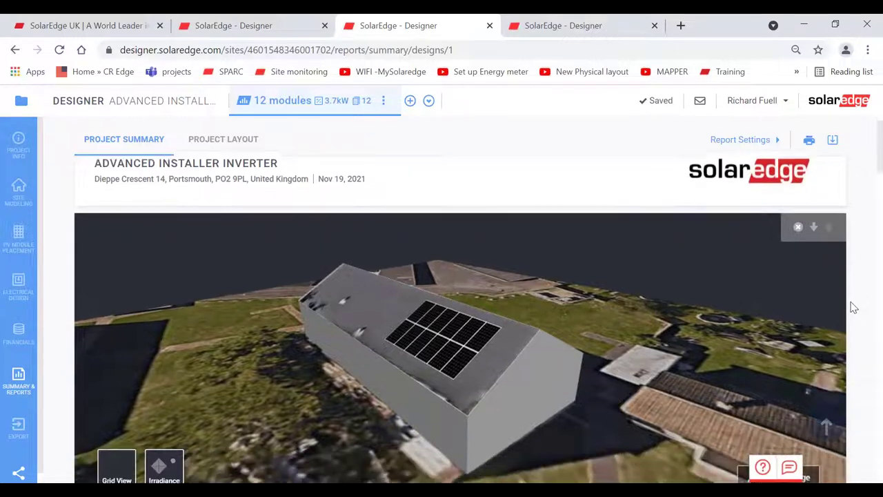
pyautogui.scroll(-2, 853, 307)
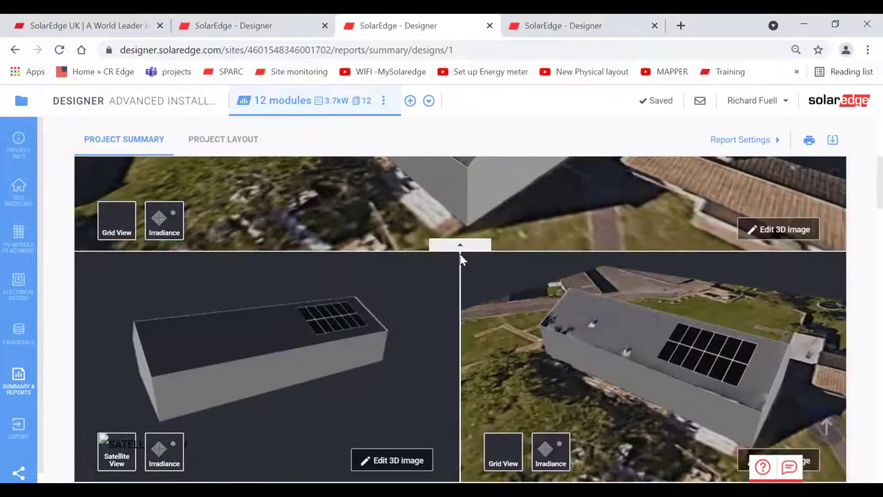
pyautogui.scroll(-3, 865, 311)
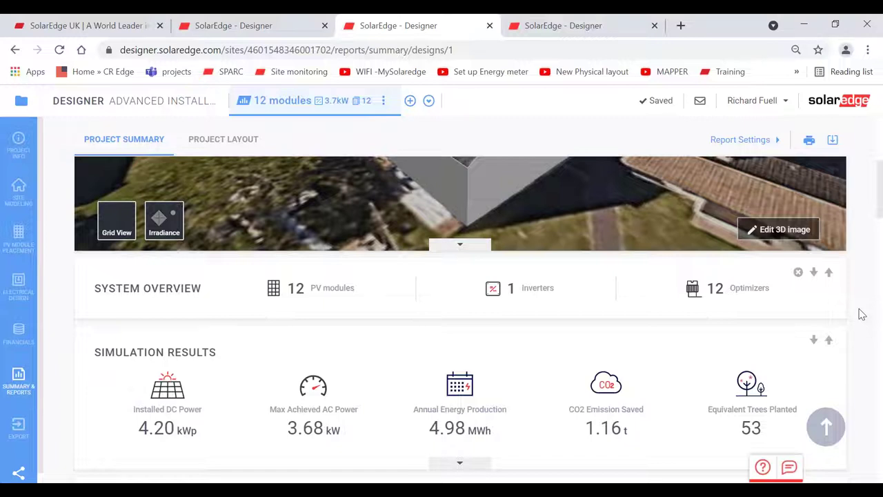
pyautogui.scroll(-2, 862, 315)
pyautogui.scroll(-1, 862, 315)
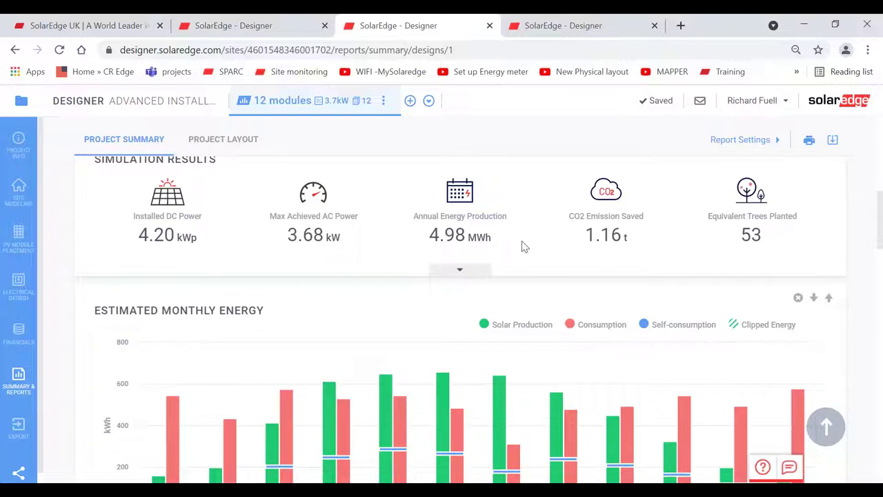
pyautogui.scroll(-3, 521, 241)
pyautogui.scroll(-1, 460, 320)
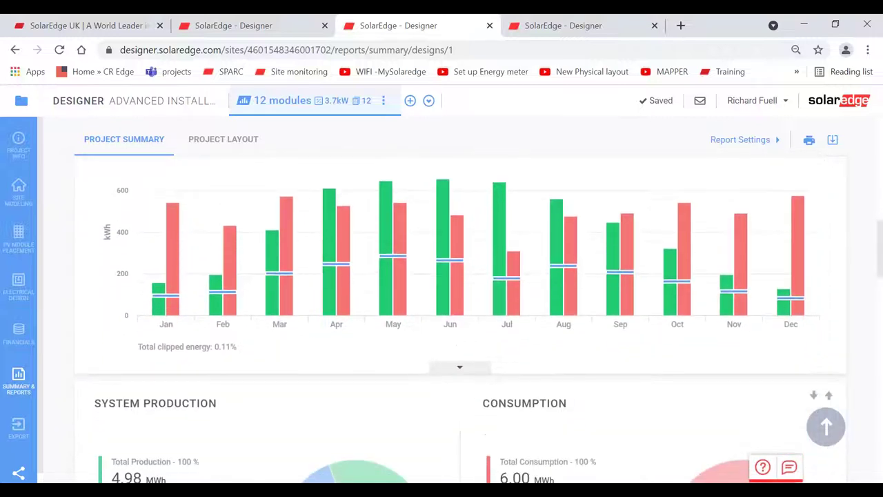
pyautogui.scroll(-1, 460, 319)
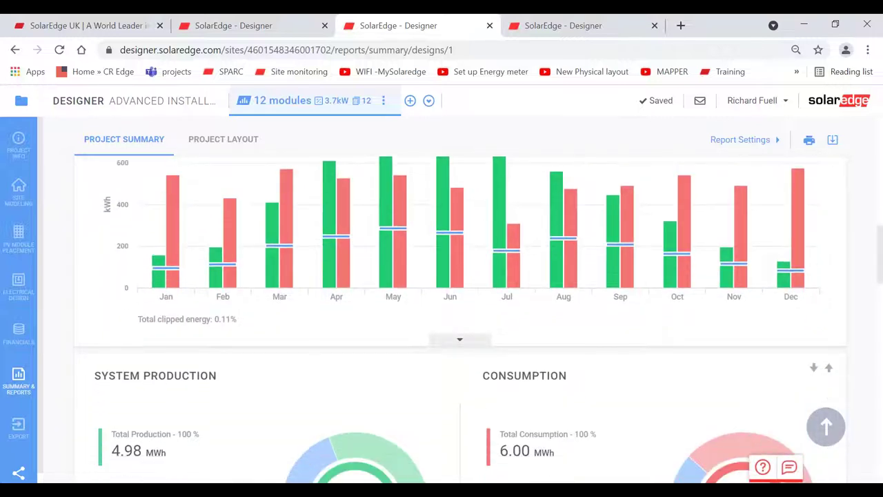
pyautogui.scroll(-2, 460, 319)
pyautogui.scroll(-2, 653, 272)
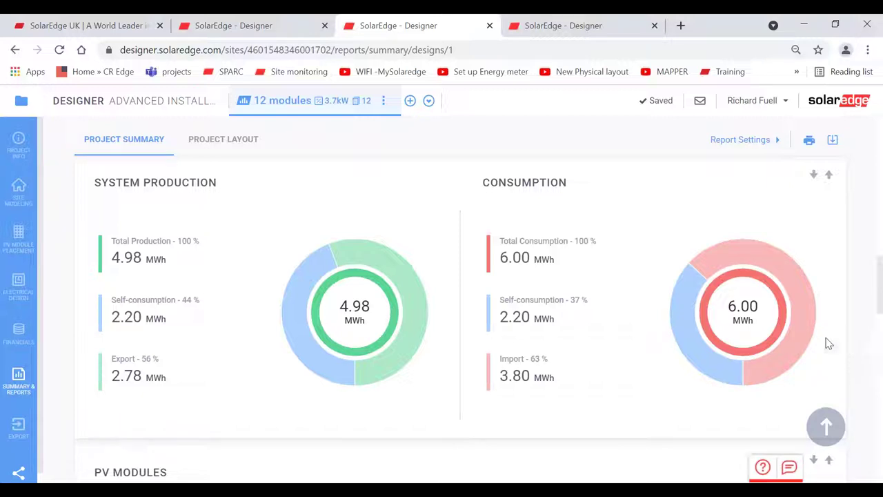
# - Duplicate the 12 modules design from PV Module Placement
pyautogui.click(19, 234)
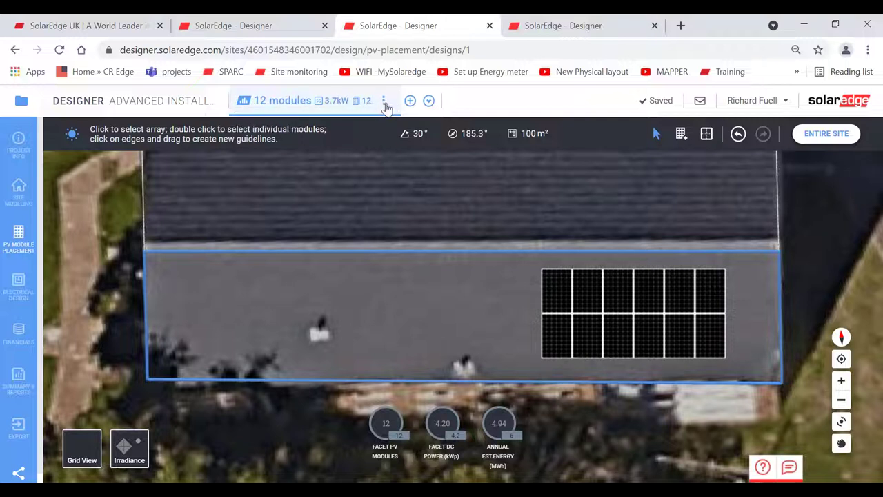
pyautogui.click(384, 102)
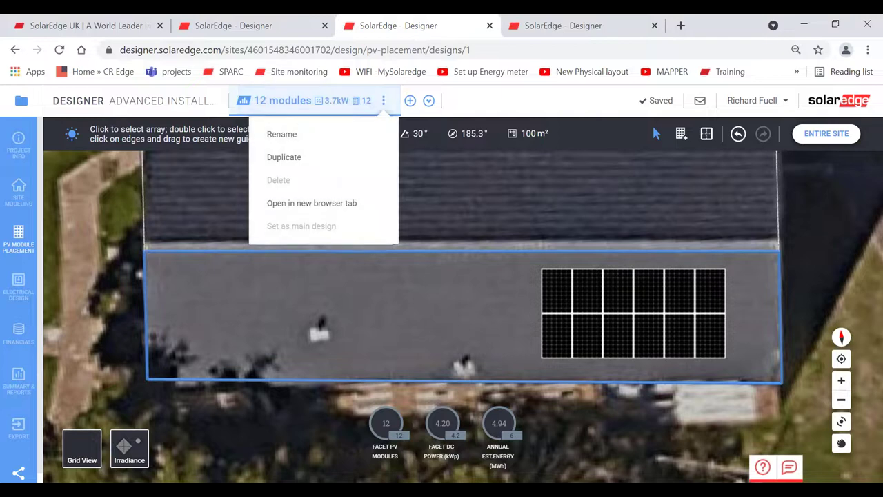
pyautogui.click(335, 159)
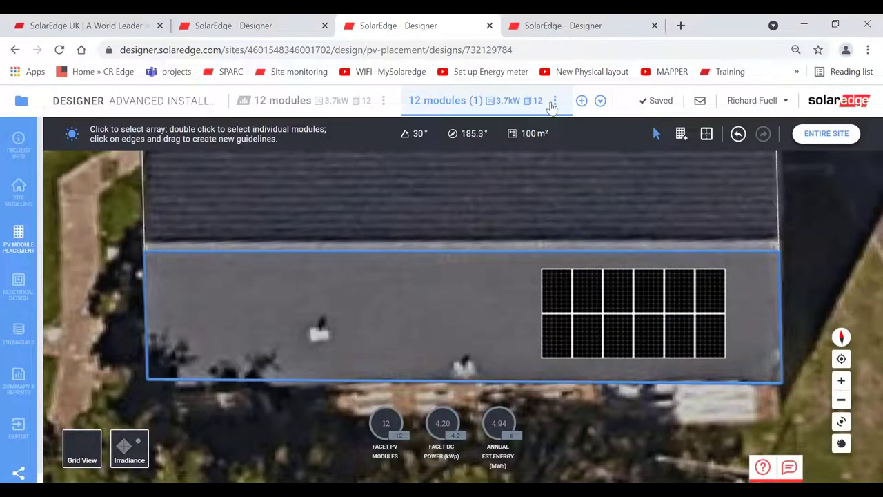
# - Rename the duplicated design to '16 modules'
pyautogui.click(554, 103)
pyautogui.click(457, 134)
pyautogui.press('BackSpace')
pyautogui.press('BackSpace')
pyautogui.press('BackSpace')
pyautogui.press('BackSpace')
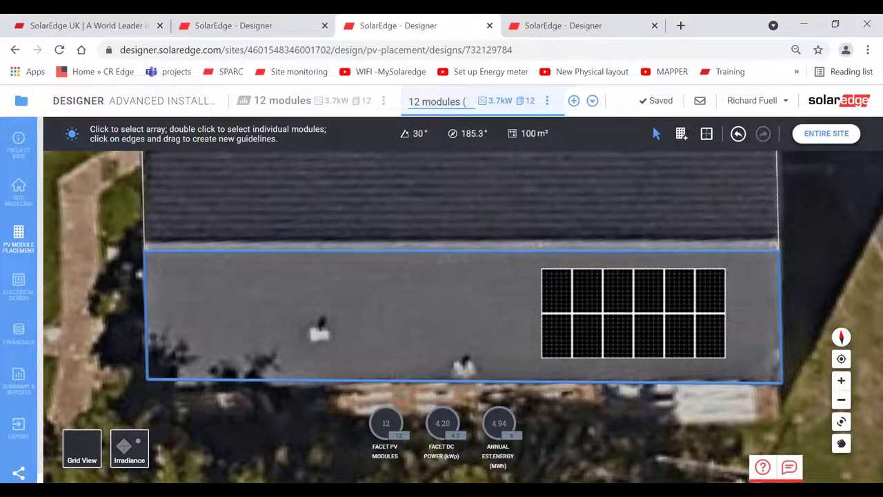
pyautogui.hotkey('ctrl', 'Left')
pyautogui.press('BackSpace')
pyautogui.write('6')
pyautogui.press('Return')
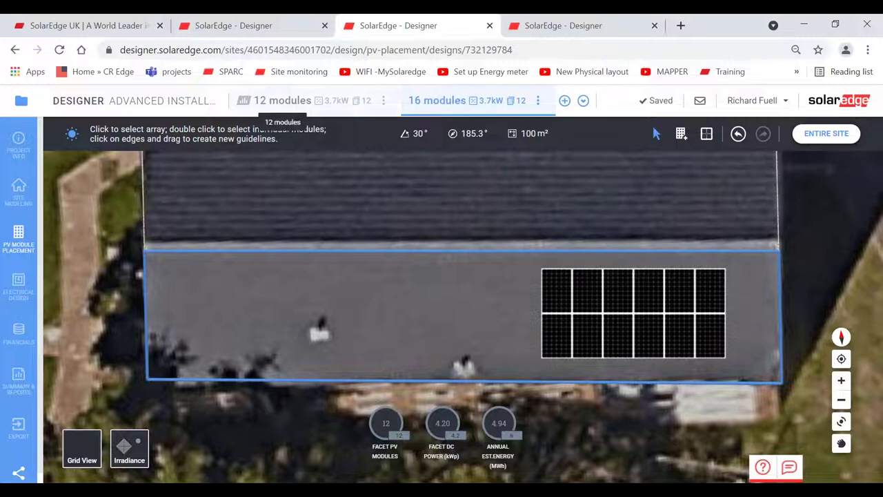
pyautogui.click(331, 101)
# - Widen the 16 modules array to 2 rows of 8 panels, giving 5.60 kWp
pyautogui.click(420, 101)
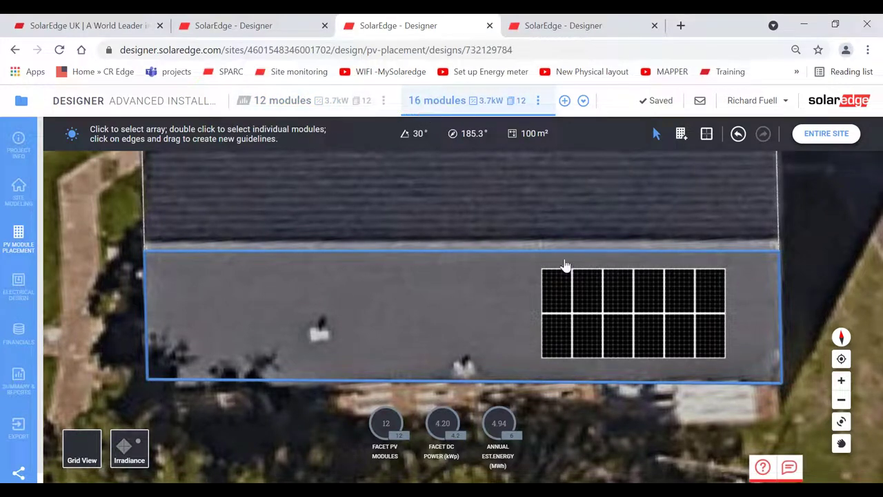
pyautogui.click(573, 320)
pyautogui.moveTo(541, 312); pyautogui.dragTo(476, 313)
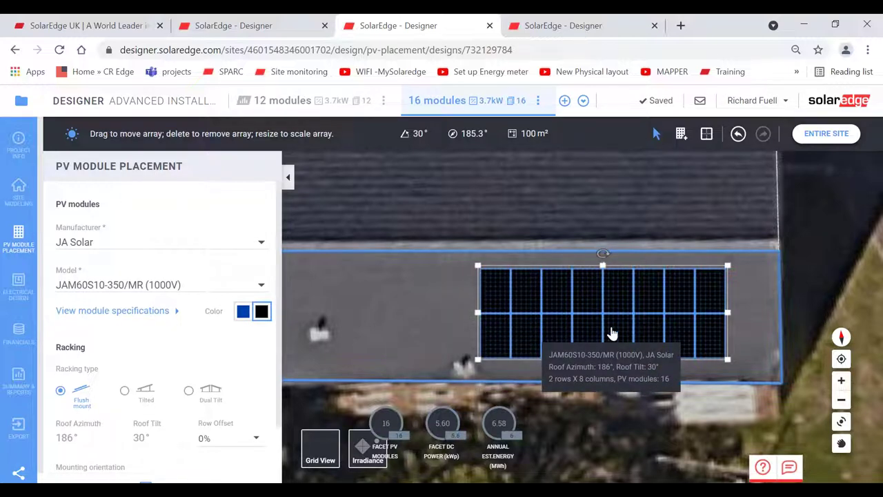
pyautogui.moveTo(612, 334); pyautogui.dragTo(614, 334)
pyautogui.click(404, 313)
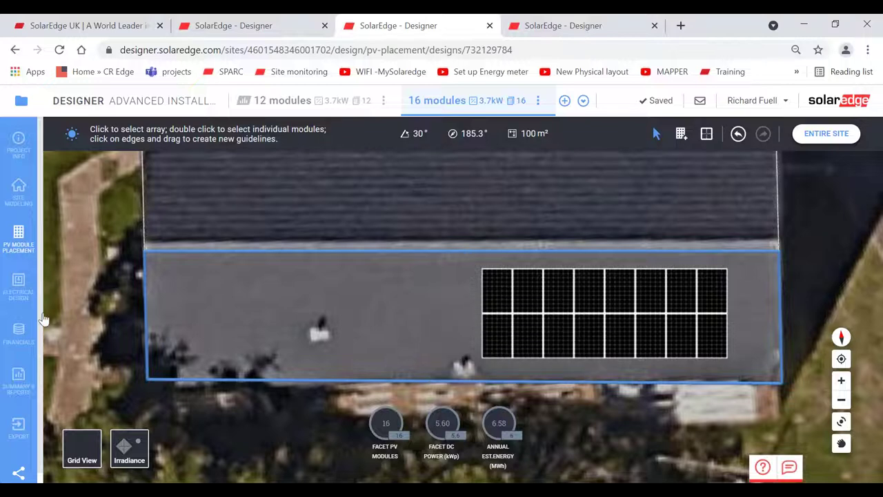
# - Extend the SE3680H string across all 16 modules for 152% oversizing, then view the summary report
pyautogui.click(18, 280)
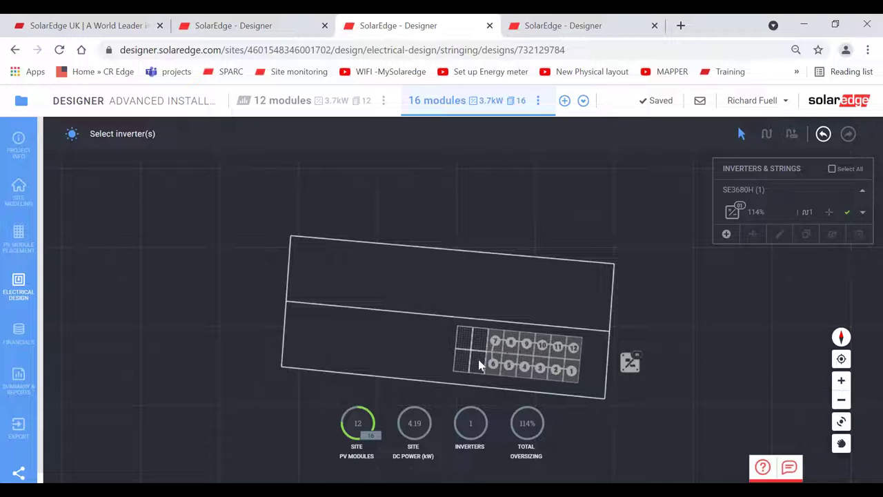
pyautogui.click(523, 364)
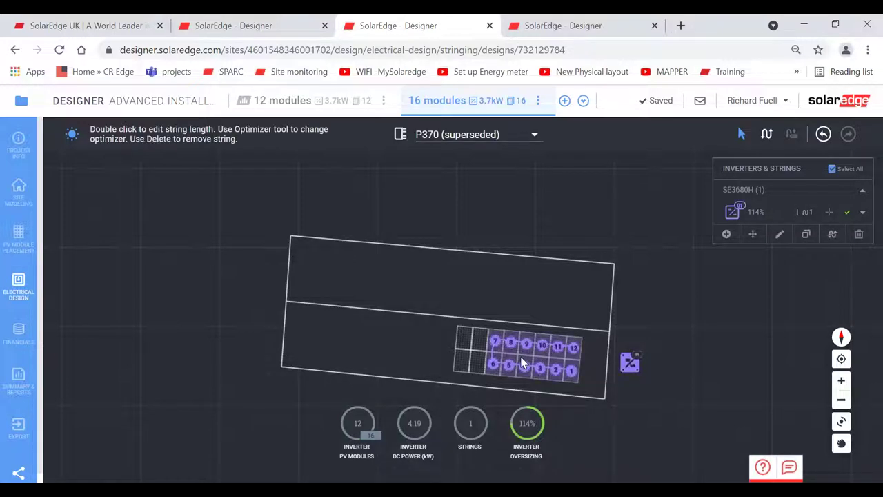
pyautogui.click(767, 135)
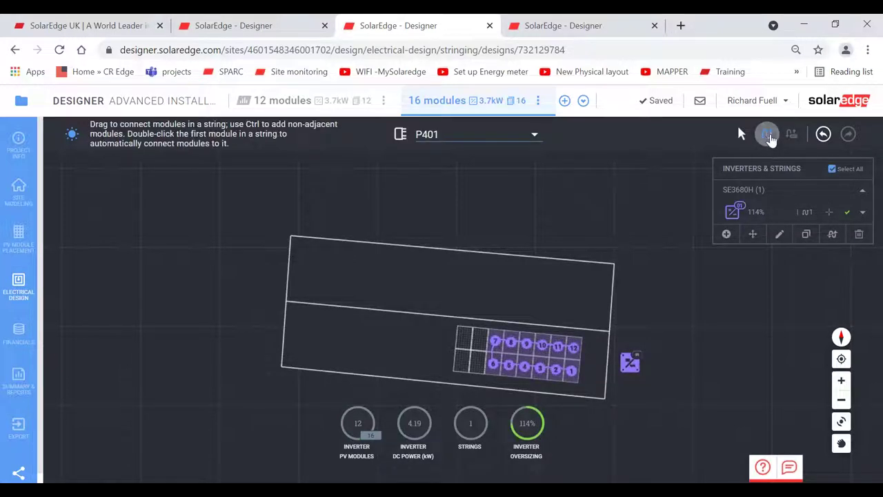
pyautogui.click(495, 370)
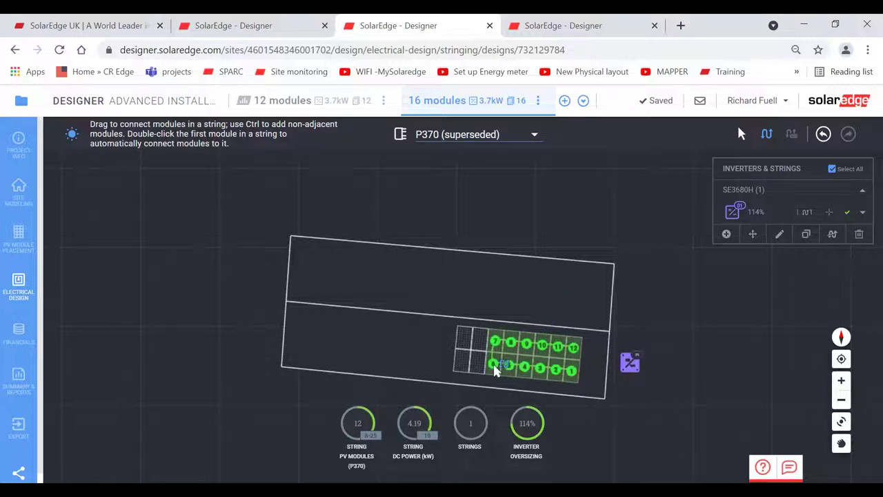
pyautogui.moveTo(495, 370)
pyautogui.mouseDown()
pyautogui.moveTo(465, 365)
pyautogui.moveTo(463, 351)
pyautogui.moveTo(472, 338)
pyautogui.moveTo(497, 348)
pyautogui.mouseUp()
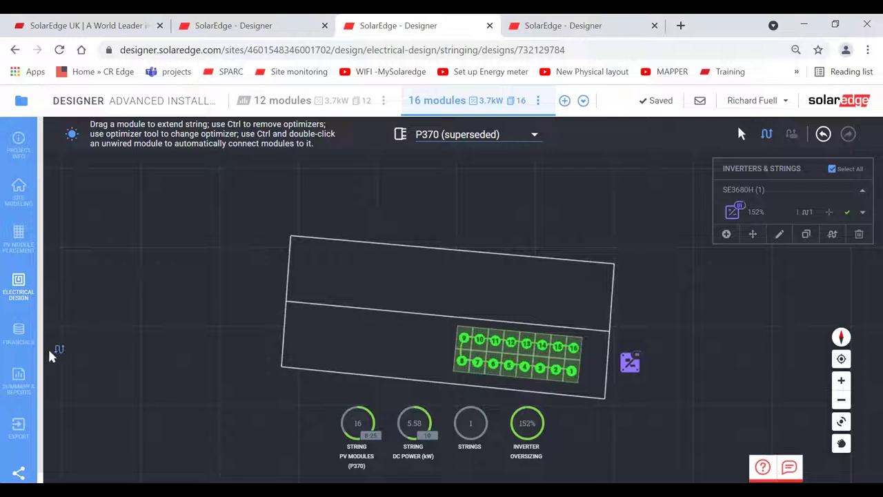
pyautogui.click(19, 386)
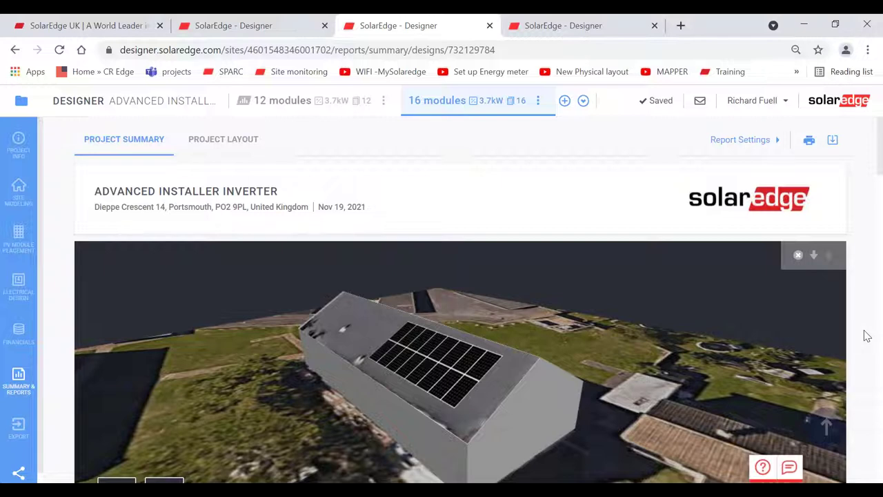
# - Check the 16-module results (6.43 MWh/year), then switch to the 12 modules design's report
pyautogui.scroll(-4, 868, 336)
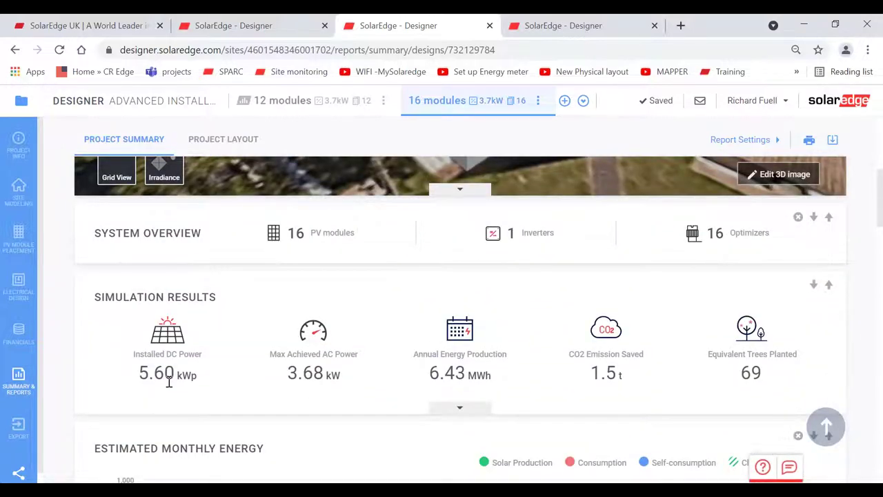
pyautogui.click(284, 105)
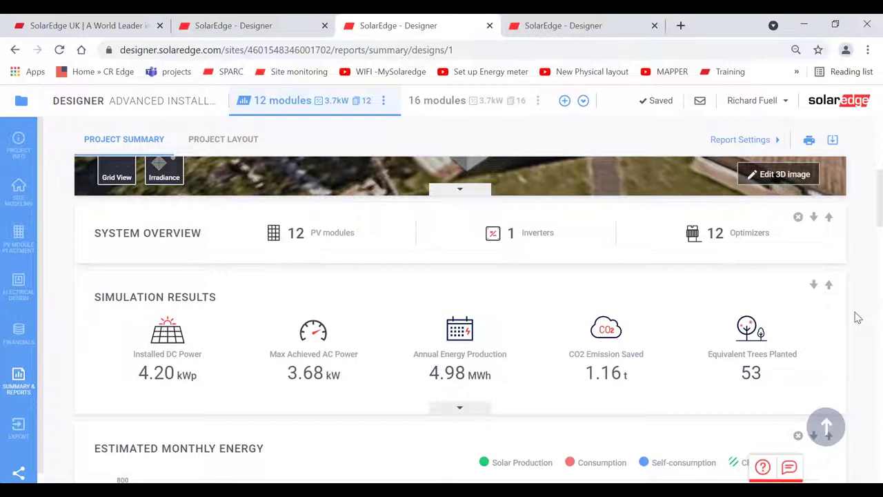
# - Scroll to the Estimated Monthly Energy chart, peaking near 650 kWh in June
pyautogui.scroll(-4, 857, 317)
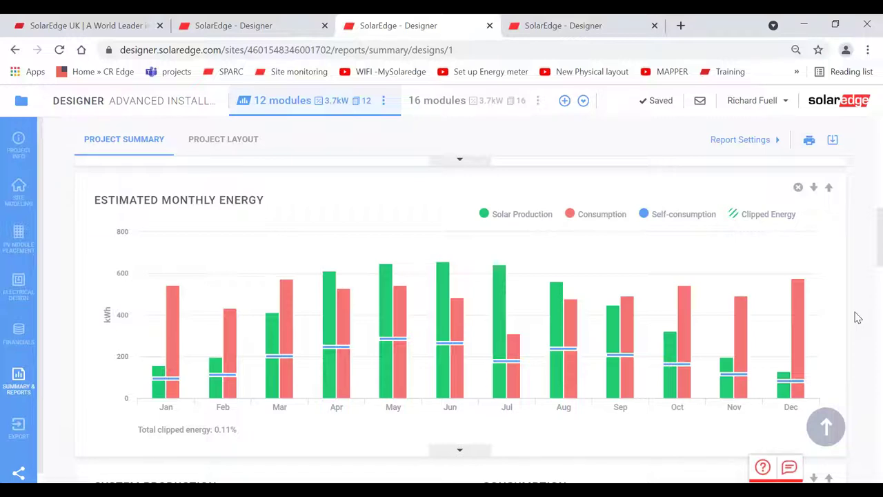
pyautogui.scroll(10, 857, 317)
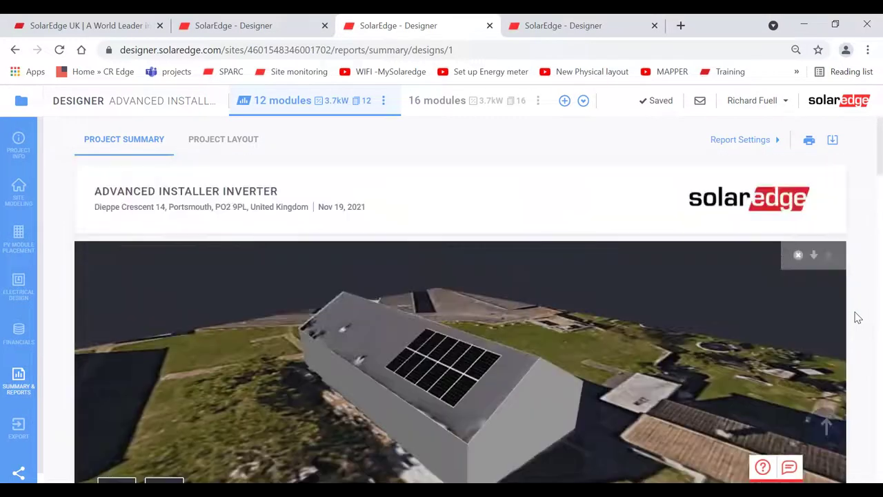
pyautogui.scroll(-1, 857, 318)
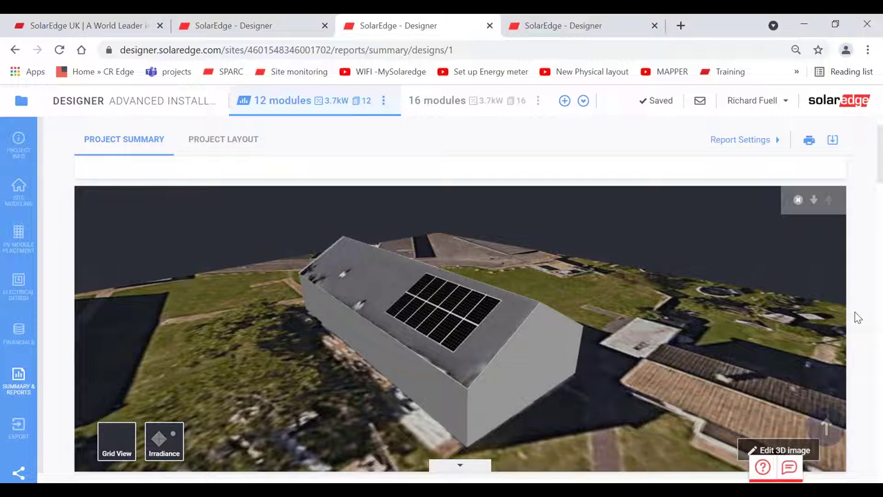
# - Delete the SE3680H inverter from the 12-module electrical design
pyautogui.click(18, 282)
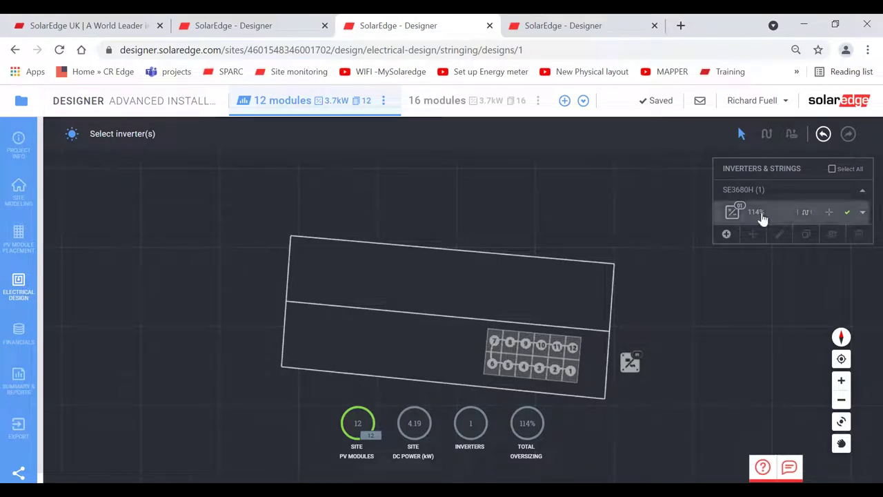
pyautogui.click(762, 218)
pyautogui.click(859, 234)
pyautogui.click(478, 328)
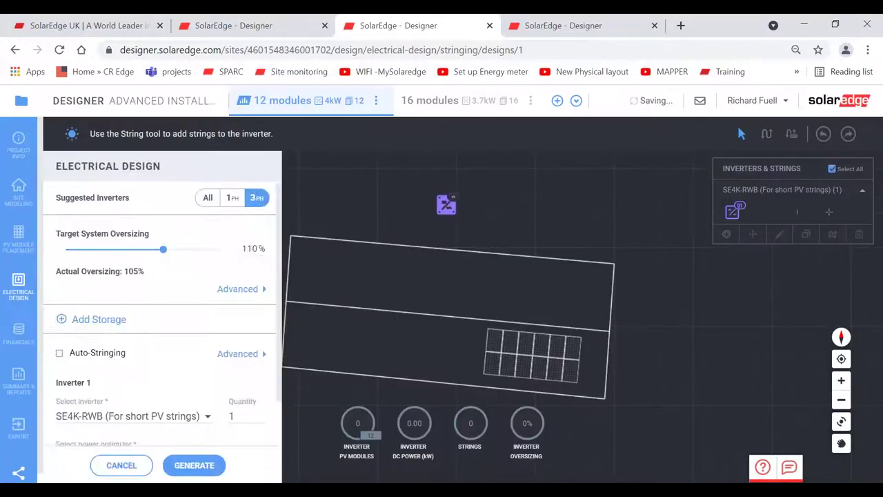
# - Limit suggestions to single-phase and set target oversizing to 120%, suggesting an SE3500H
pyautogui.click(236, 199)
pyautogui.moveTo(276, 237); pyautogui.dragTo(280, 286)
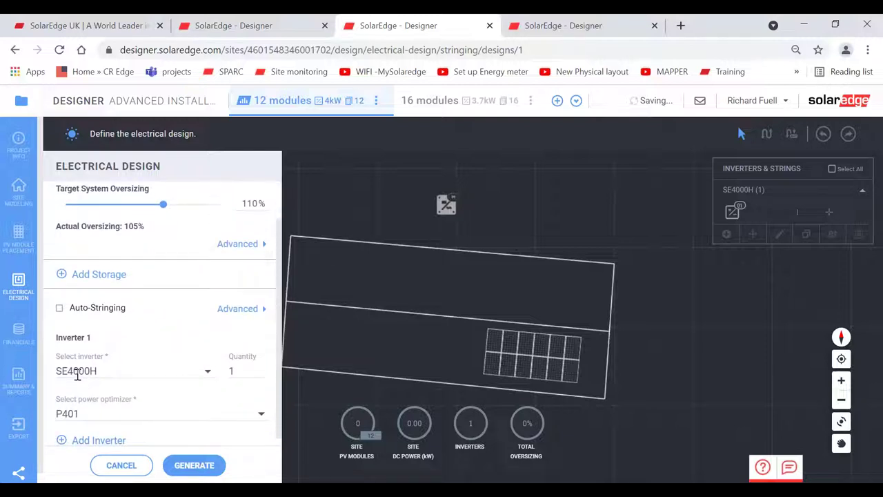
pyautogui.moveTo(279, 298); pyautogui.dragTo(281, 273)
pyautogui.moveTo(163, 231); pyautogui.dragTo(175, 235)
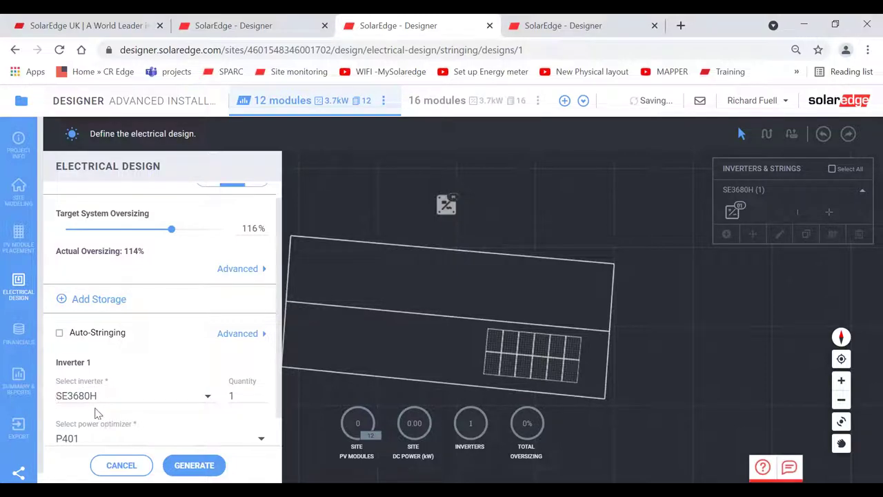
pyautogui.moveTo(172, 231); pyautogui.dragTo(198, 232)
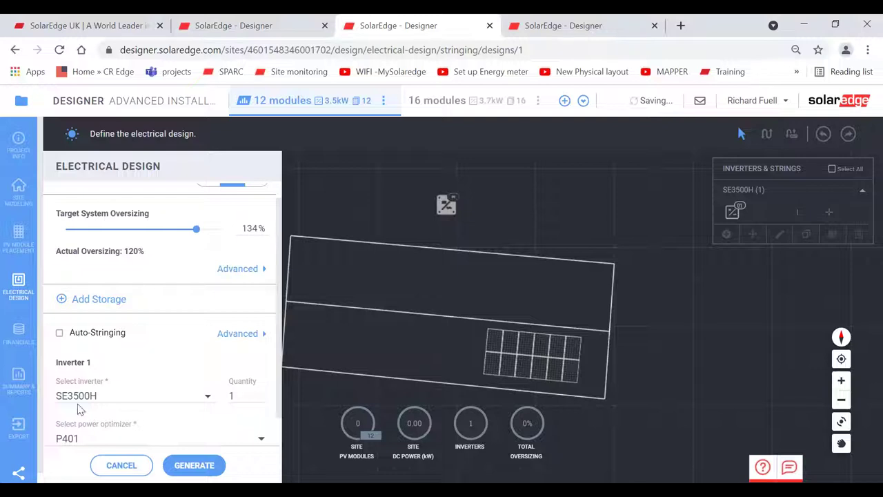
pyautogui.moveTo(198, 231); pyautogui.dragTo(218, 232)
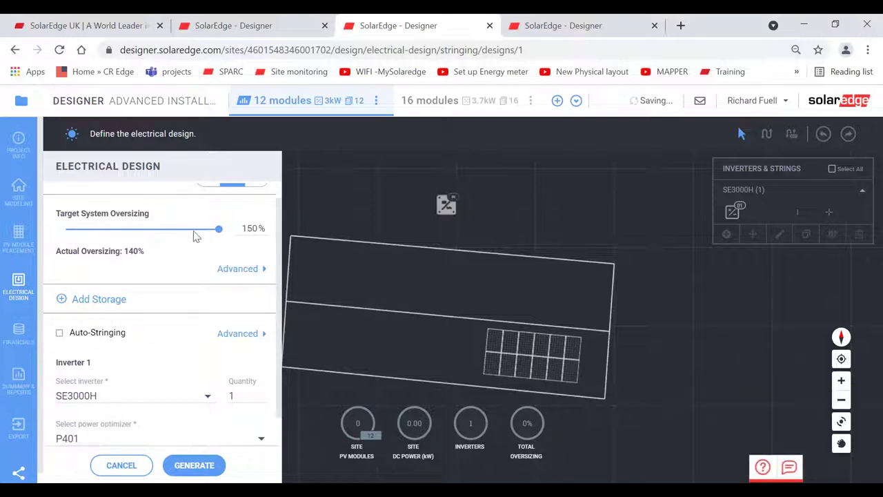
pyautogui.moveTo(218, 230); pyautogui.dragTo(178, 235)
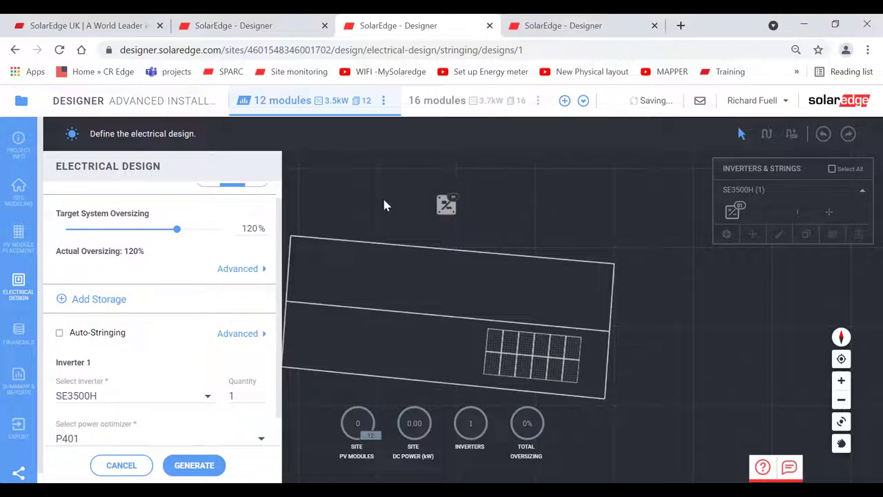
# - Switch to the Intermediate 7 project, orbit its roof, and check its 88-module SE30K electrical design
pyautogui.click(564, 26)
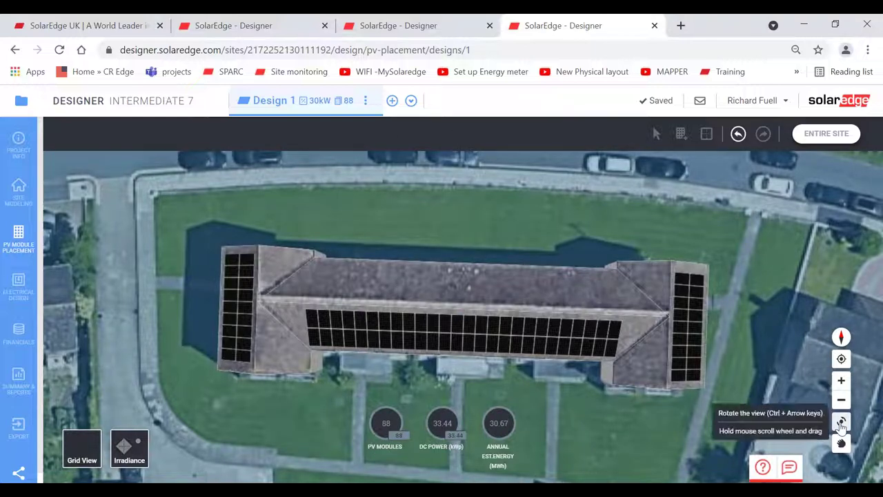
pyautogui.click(841, 421)
pyautogui.moveTo(570, 387); pyautogui.dragTo(645, 347)
pyautogui.moveTo(625, 352); pyautogui.dragTo(598, 380)
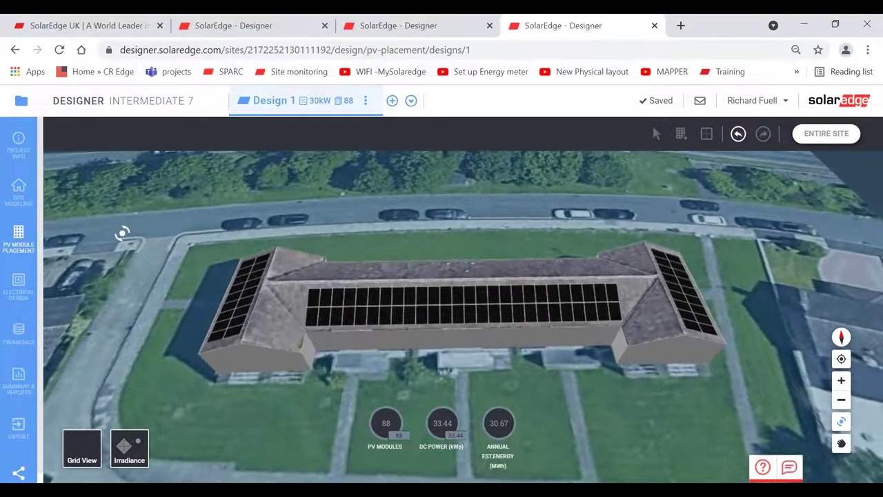
pyautogui.click(18, 285)
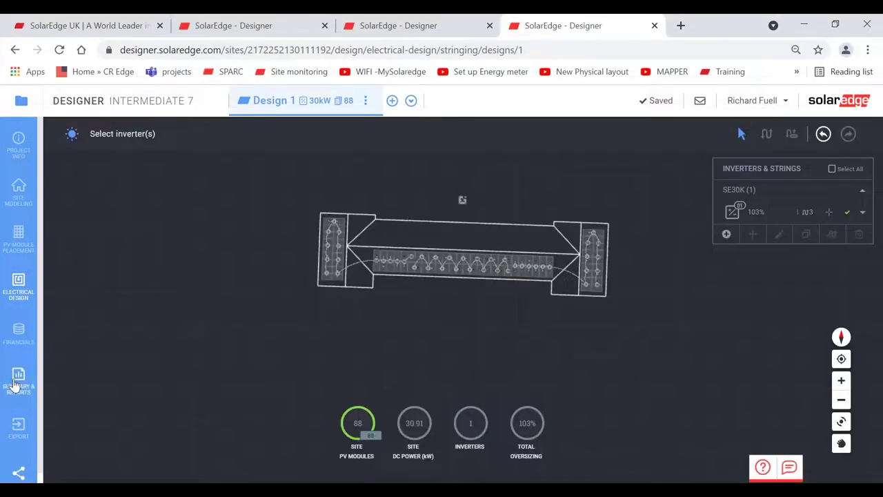
pyautogui.click(18, 381)
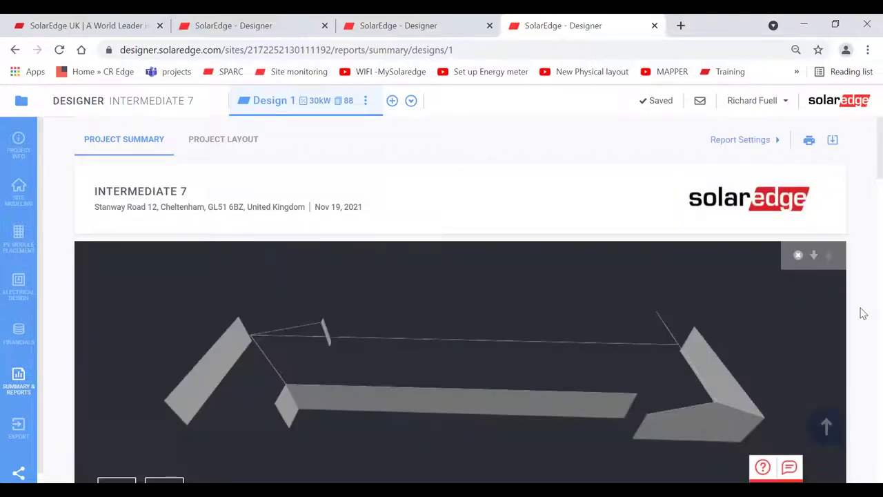
# - Scroll through the Intermediate 7 report results, then open the Project Info page
pyautogui.scroll(-10, 862, 314)
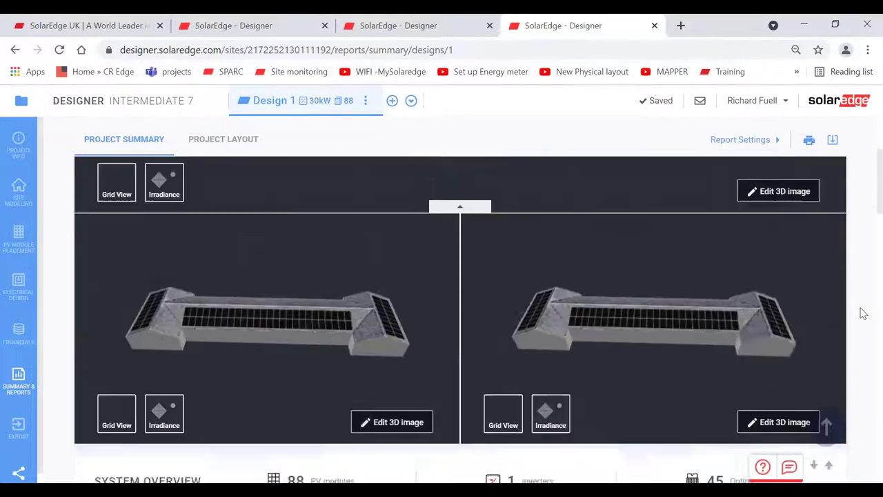
pyautogui.scroll(3, 862, 313)
pyautogui.scroll(-5, 863, 313)
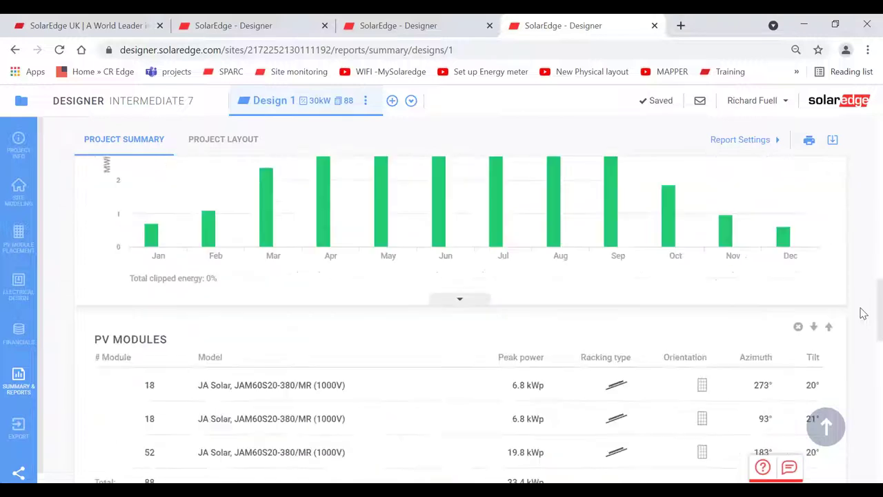
pyautogui.scroll(1, 862, 313)
pyautogui.scroll(5, 863, 313)
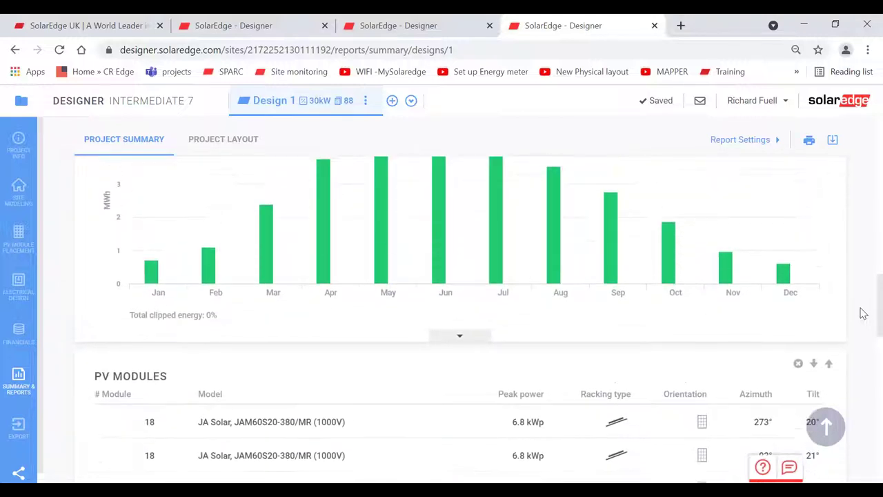
pyautogui.scroll(1, 862, 313)
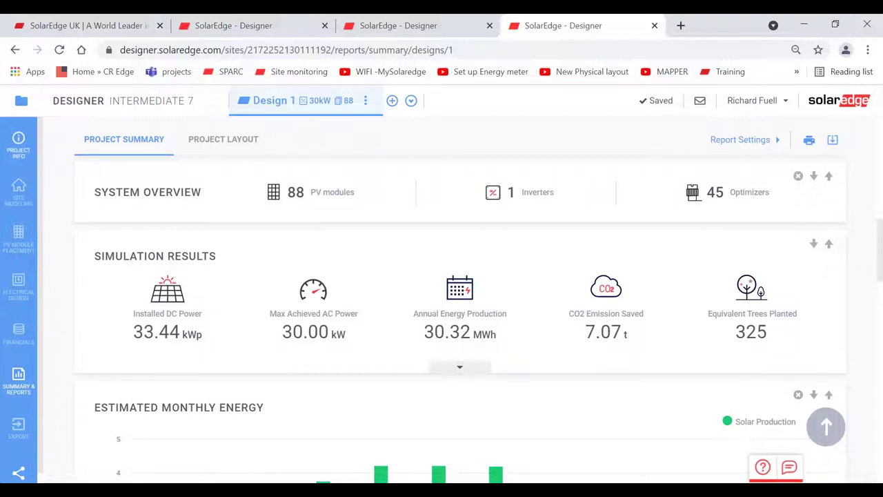
pyautogui.click(18, 144)
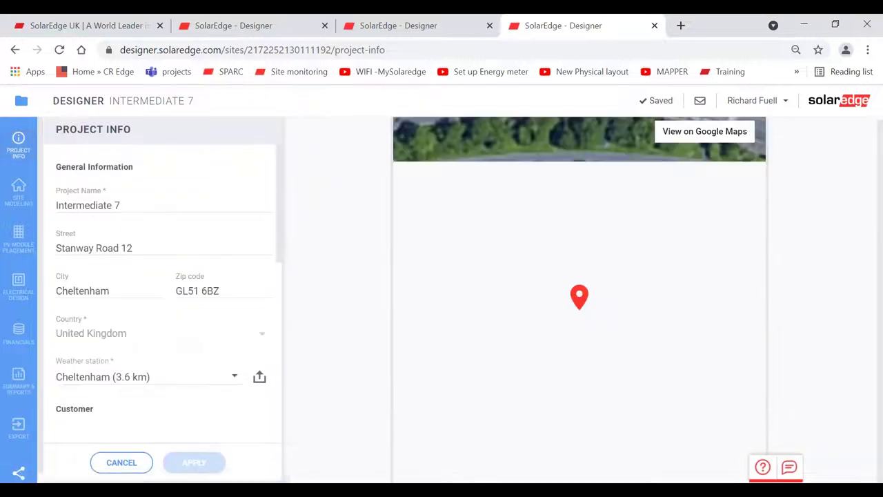
# - Set Intermediate 7's profile to Commercial with 50000 kWh annual consumption
pyautogui.moveTo(278, 179); pyautogui.dragTo(285, 307)
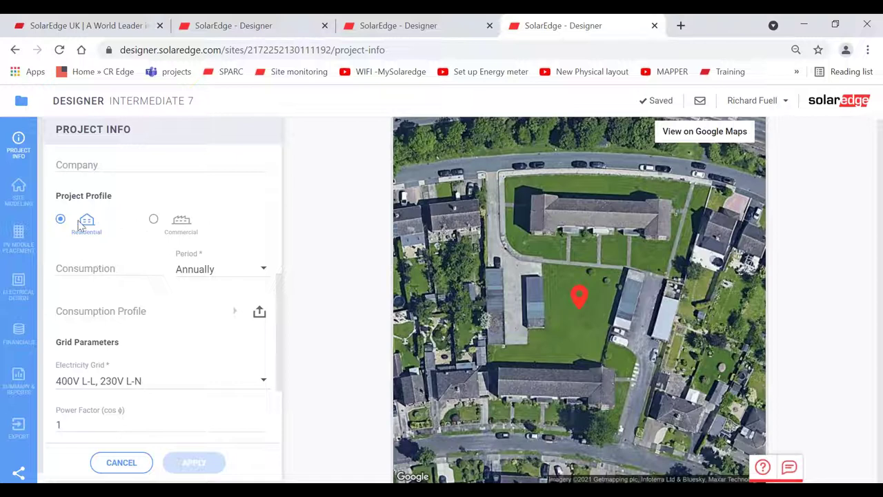
pyautogui.click(153, 220)
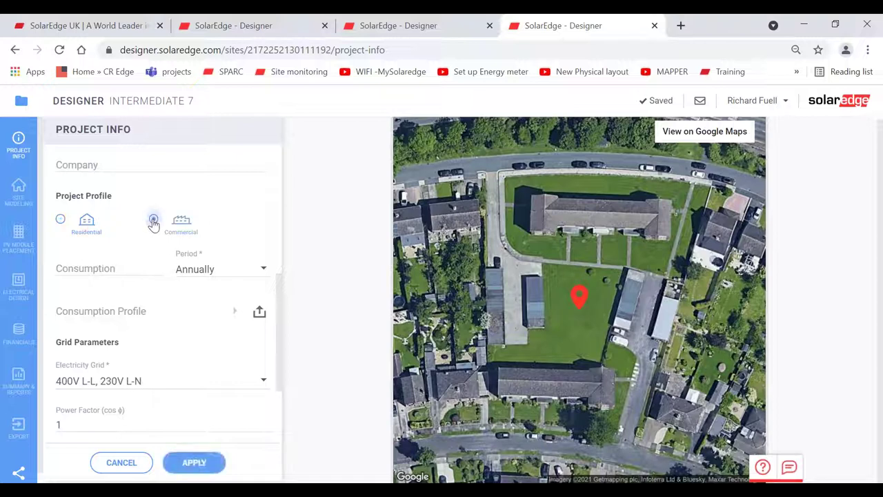
pyautogui.click(112, 268)
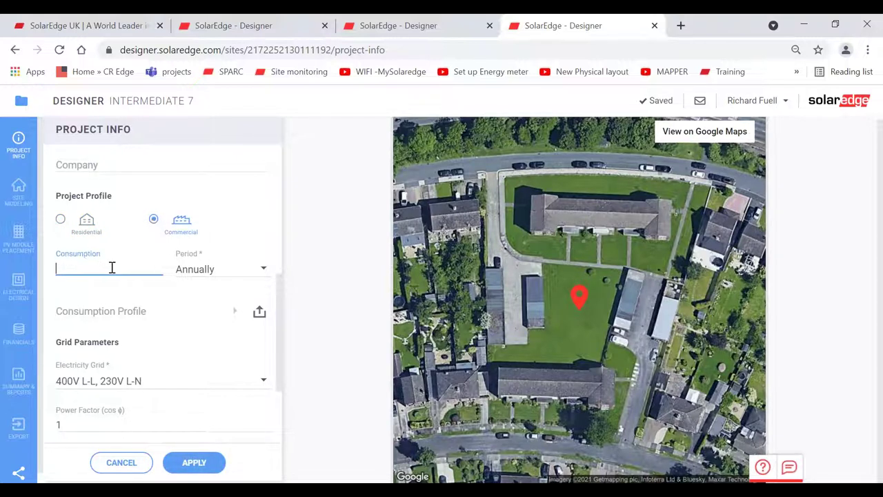
pyautogui.write('50000')
# - Choose the Weekdays focused consumption profile, then return to the School Half Hourly Data spreadsheet
pyautogui.click(107, 311)
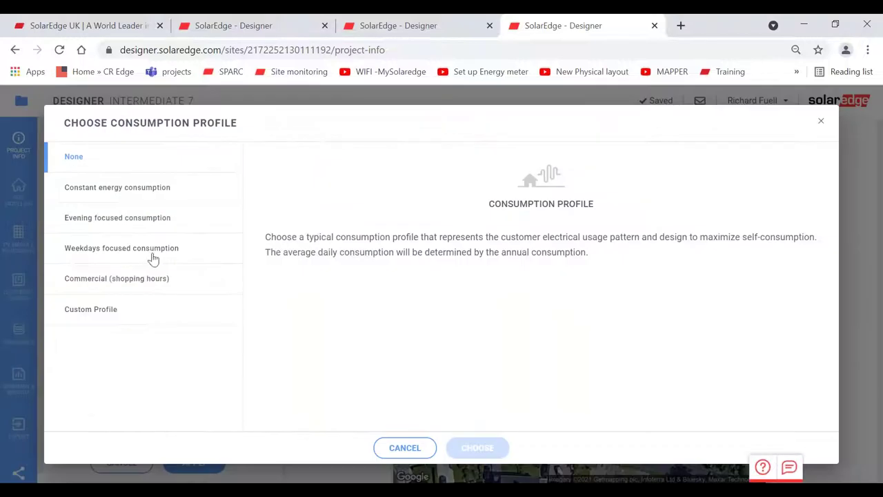
pyautogui.click(129, 251)
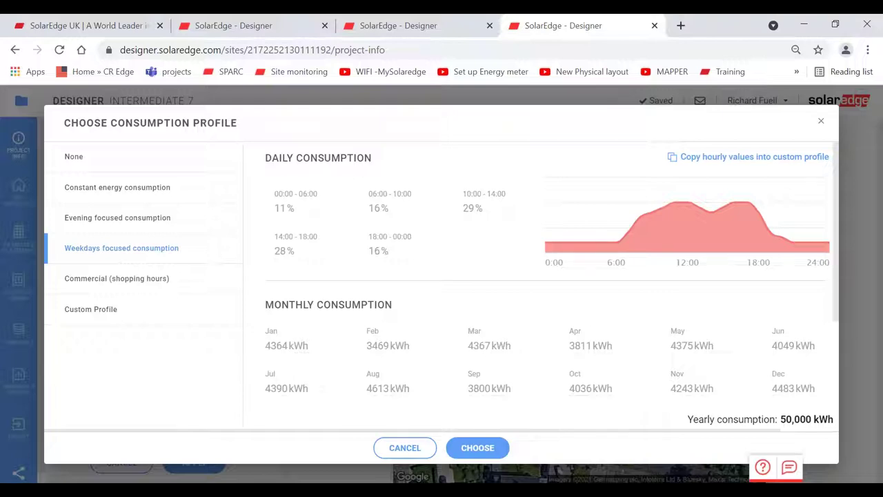
pyautogui.click(476, 448)
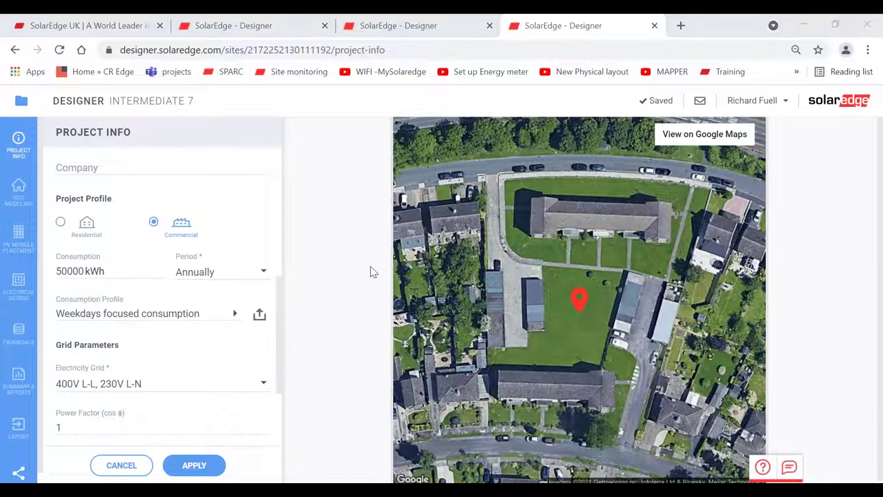
pyautogui.hotkey('alt', 'Tab')
pyautogui.hotkey('alt', 'Tab')
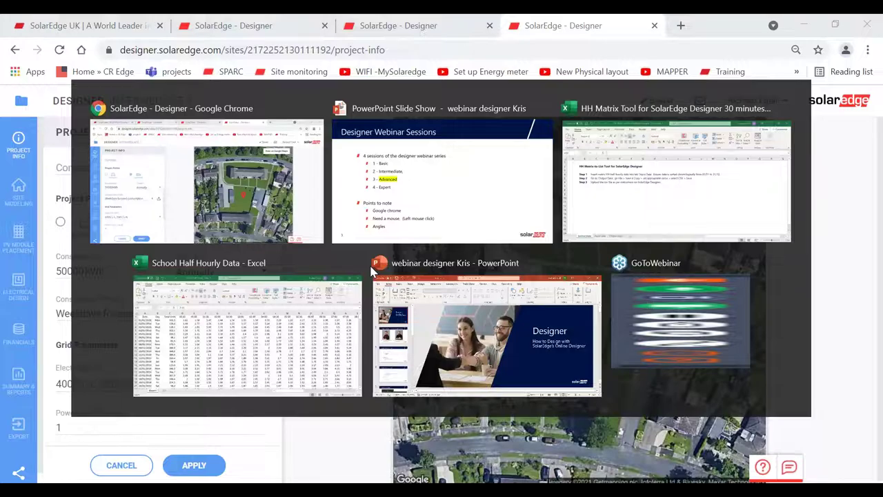
pyautogui.click(287, 259)
pyautogui.click(177, 209)
pyautogui.press('Left')
pyautogui.press('Left')
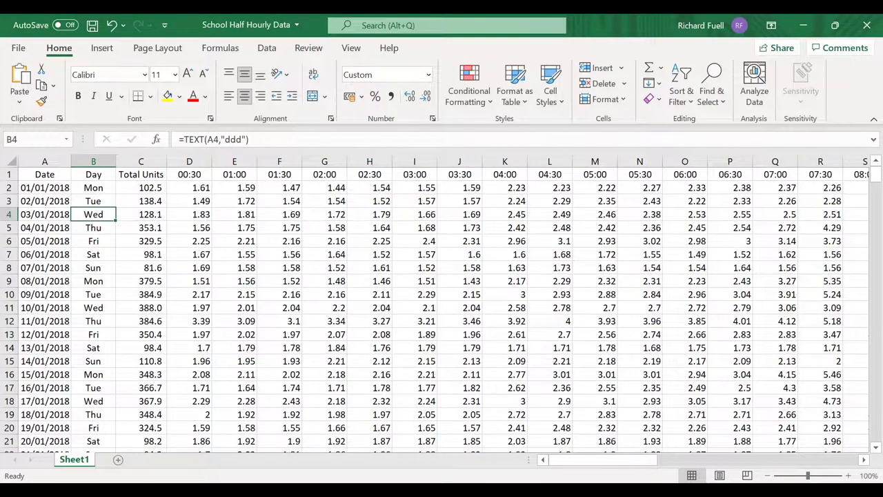
pyautogui.click(93, 187)
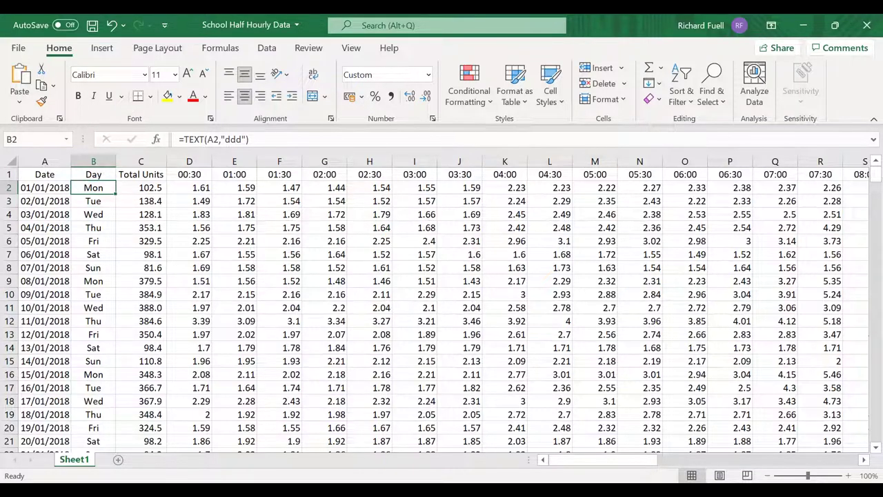
pyautogui.click(44, 188)
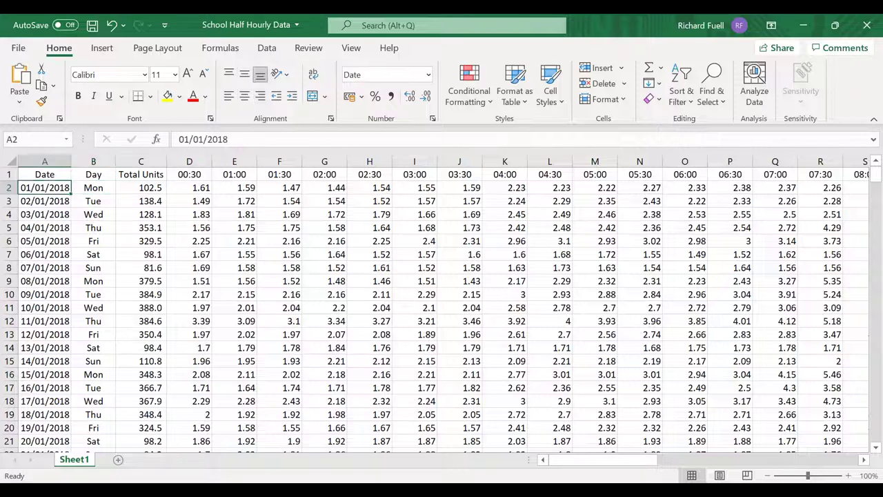
pyautogui.press('Down')
pyautogui.press('Down')
pyautogui.press('Down')
pyautogui.press('Down')
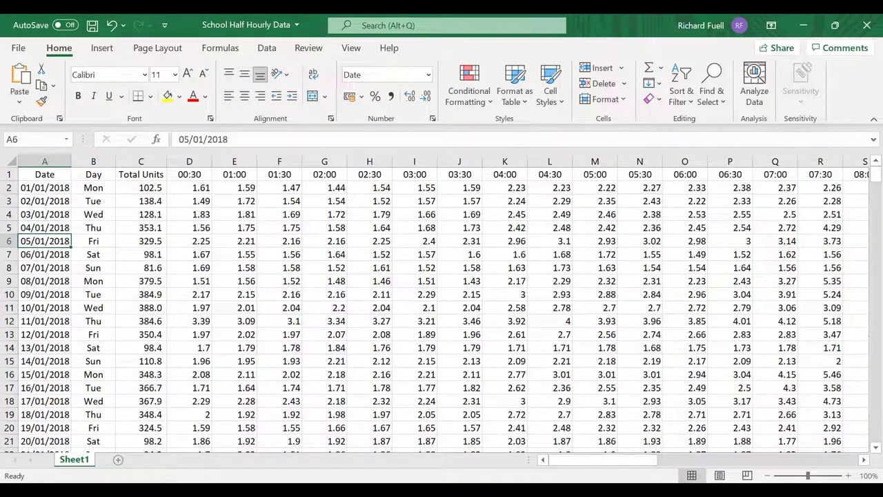
pyautogui.press('Down')
pyautogui.press('Down')
pyautogui.press('Down')
pyautogui.press('Down')
pyautogui.press('Down')
pyautogui.press('Down')
pyautogui.press('Down')
pyautogui.press('Down')
pyautogui.press('Down')
pyautogui.press('Down')
pyautogui.press('Down')
pyautogui.press('Down')
pyautogui.press('Down')
pyautogui.press('Down')
pyautogui.press('Down')
pyautogui.press('Down')
pyautogui.press('Down')
pyautogui.press('Down')
pyautogui.press('Down')
pyautogui.press('Down')
pyautogui.hotkey('ctrl', 'Down')
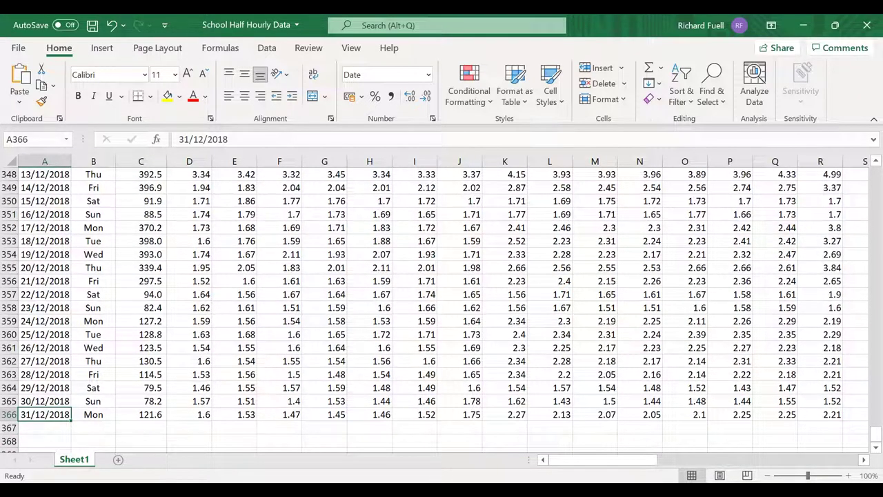
pyautogui.click(45, 401)
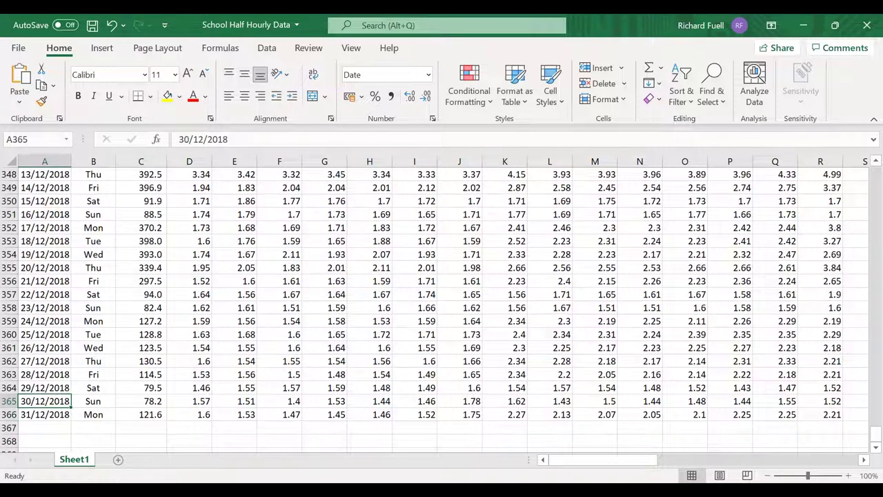
pyautogui.click(45, 374)
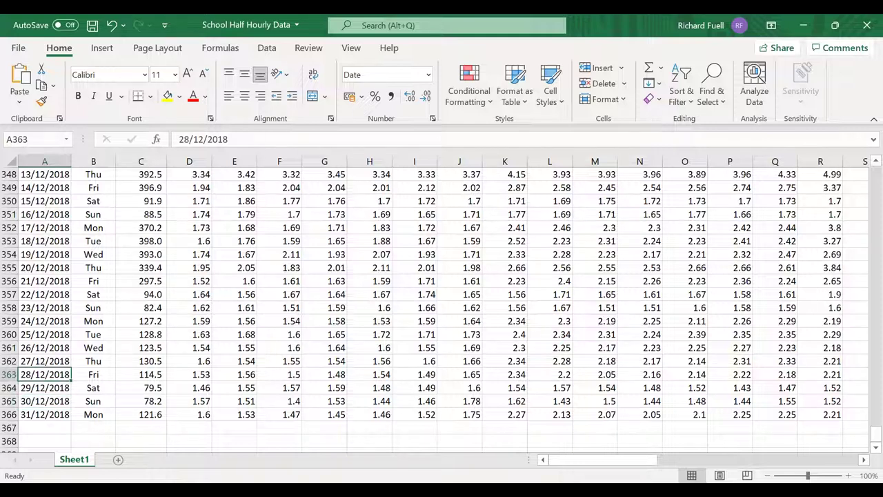
pyautogui.hotkey('ctrl', 'Up')
pyautogui.press('Down')
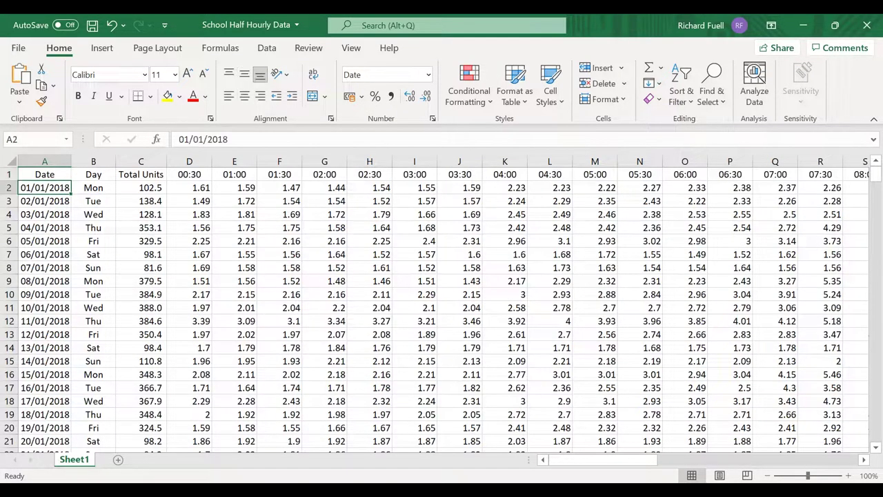
pyautogui.press('Right')
pyautogui.press('Right')
pyautogui.press('Right')
pyautogui.press('Up')
pyautogui.press('Down')
pyautogui.press('Right')
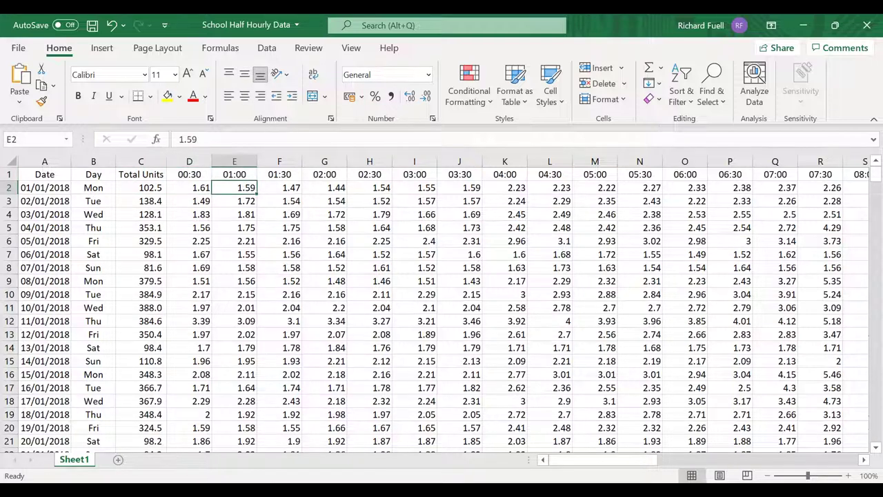
pyautogui.press('Right')
pyautogui.press('Right')
pyautogui.press('Right')
pyautogui.press('Right')
pyautogui.press('Right')
pyautogui.press('Right')
pyautogui.press('Right')
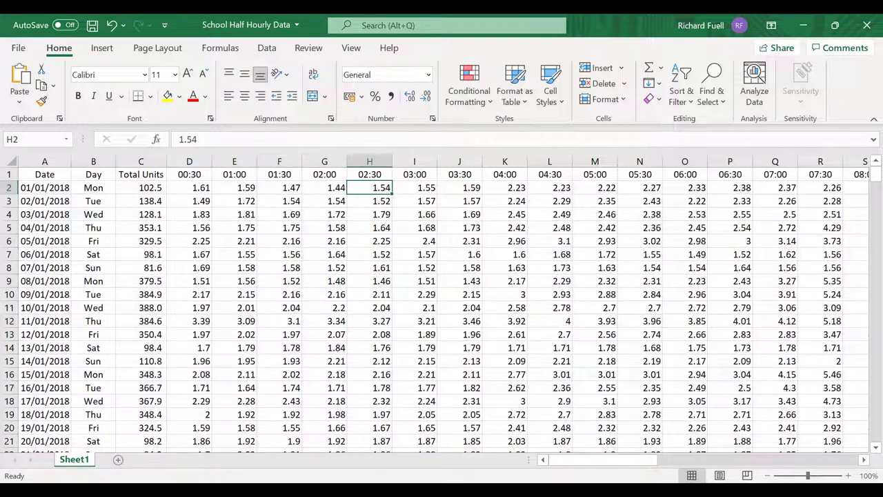
pyautogui.hotkey('ctrl', 'Right')
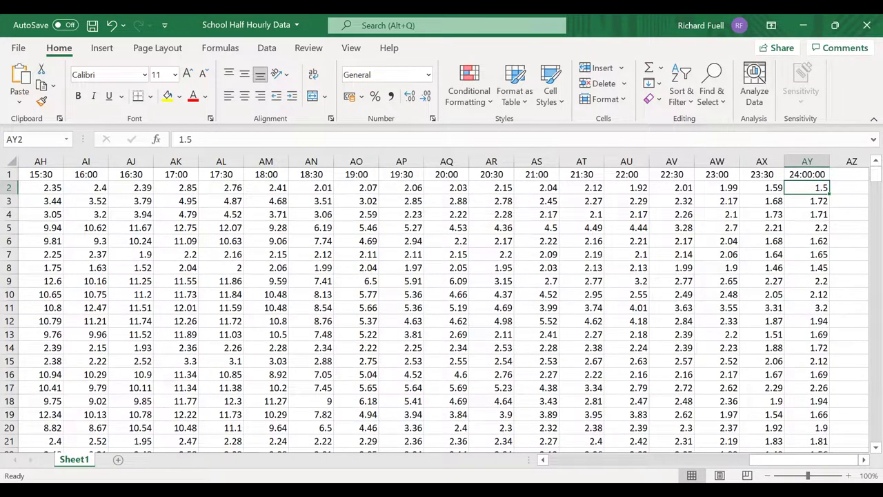
pyautogui.hotkey('ctrl', 'Left')
pyautogui.press('Right')
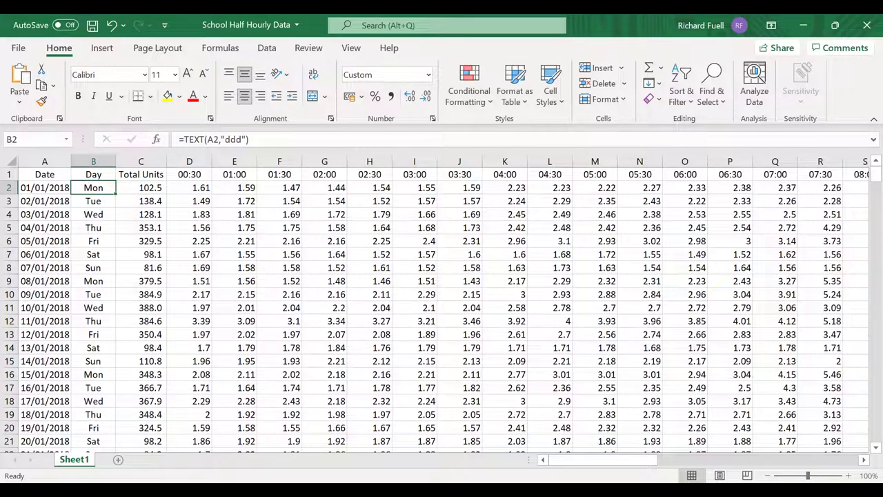
# - Check the first dates and 00:30 readings in the school data, then switch to the HH Matrix Tool workbook
pyautogui.click(38, 187)
pyautogui.click(42, 201)
pyautogui.click(42, 187)
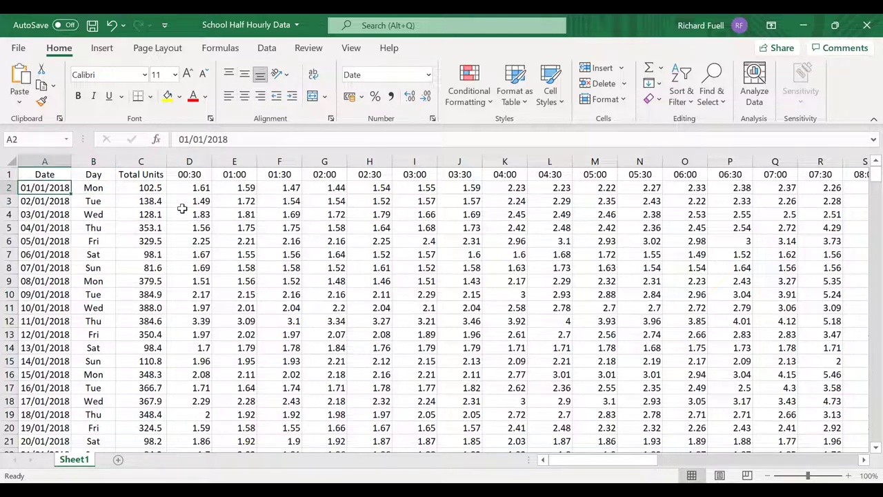
pyautogui.click(188, 201)
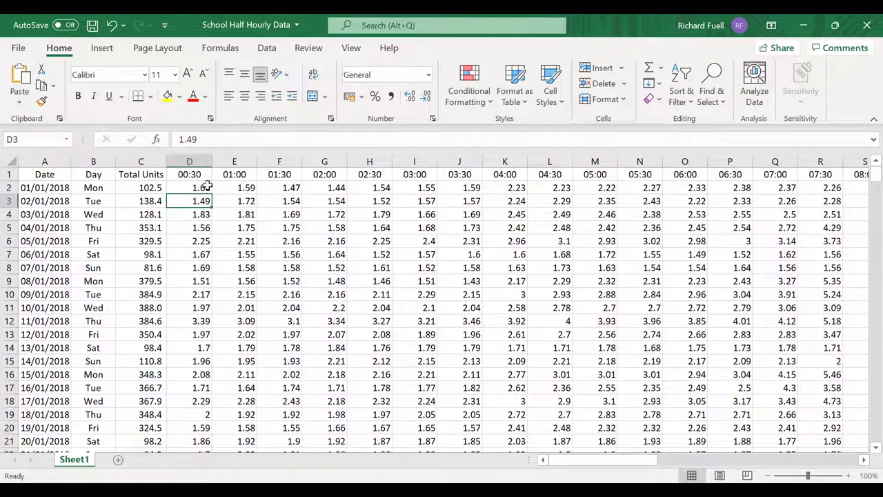
pyautogui.click(207, 186)
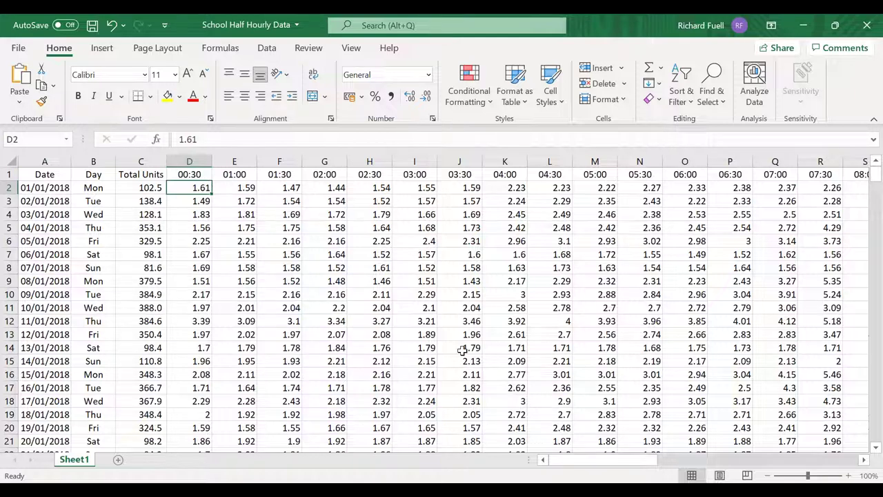
pyautogui.hotkey('alt', 'Tab')
pyautogui.press('Tab')
pyautogui.press('Tab')
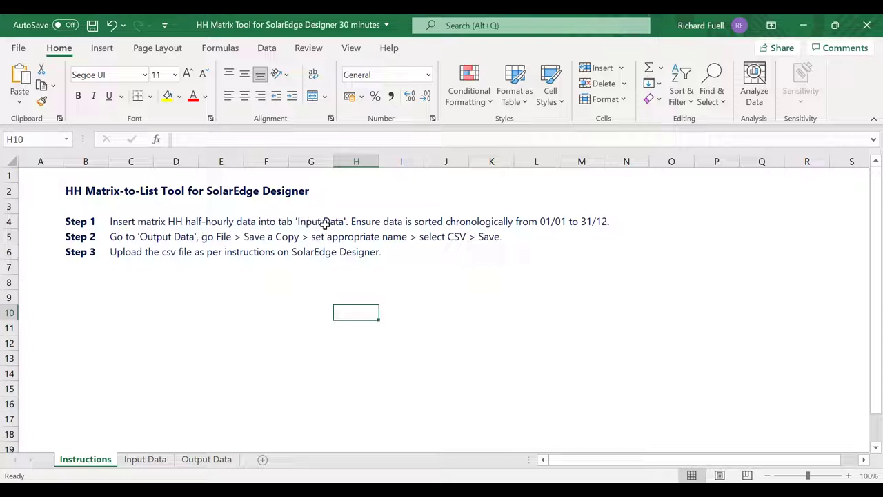
# - Copy the school's 2018 half-hourly readings from D2 through AY366 for pasting into the tool
pyautogui.click(144, 460)
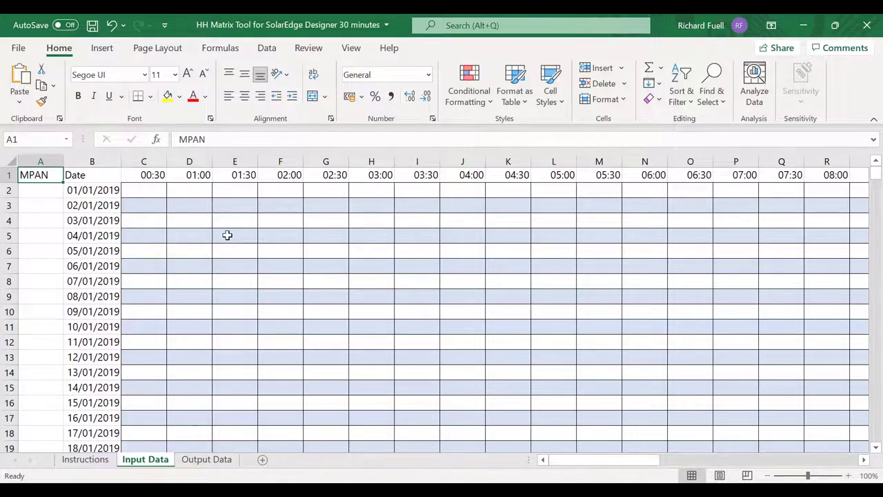
pyautogui.hotkey('alt', 'Tab')
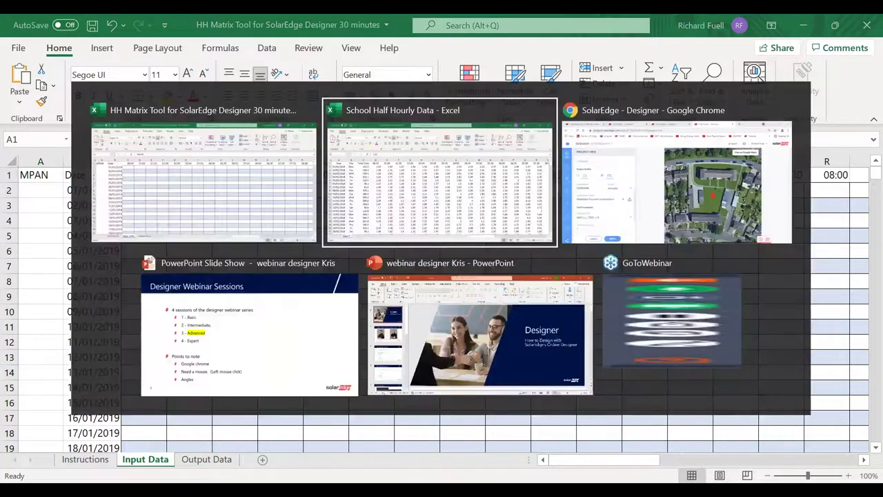
pyautogui.press('Down')
pyautogui.press('Up')
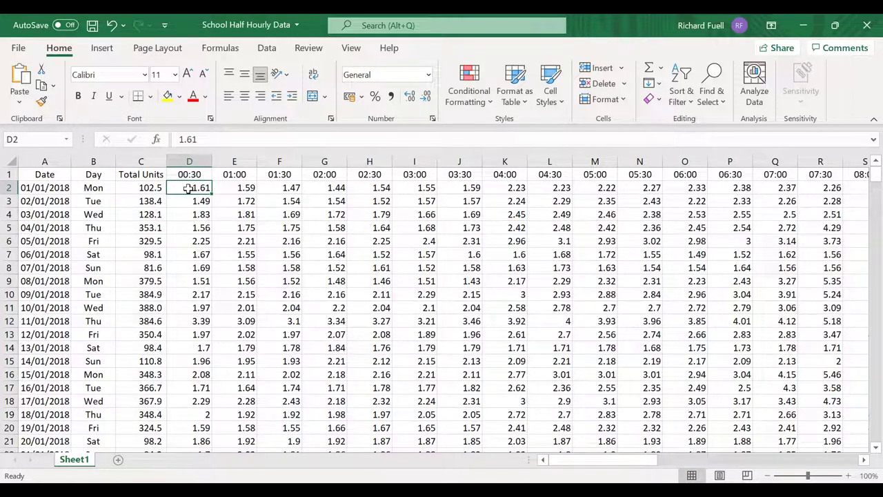
pyautogui.hotkey('shift', 'Down')
pyautogui.hotkey('shift', 'Down')
pyautogui.hotkey('shift', 'Down')
pyautogui.hotkey('shift', 'Down')
pyautogui.hotkey('shift', 'Down')
pyautogui.hotkey('shift', 'Down')
pyautogui.hotkey('shift', 'Down')
pyautogui.hotkey('shift', 'Down')
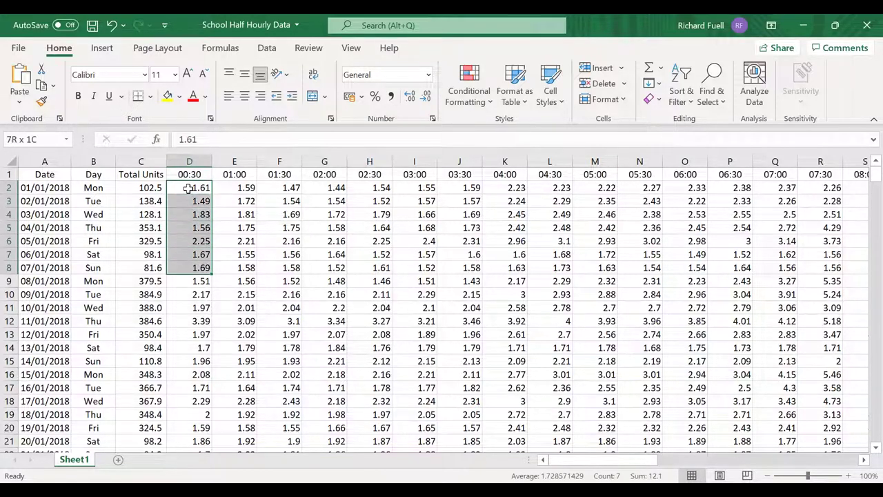
pyautogui.hotkey('shift', 'Down')
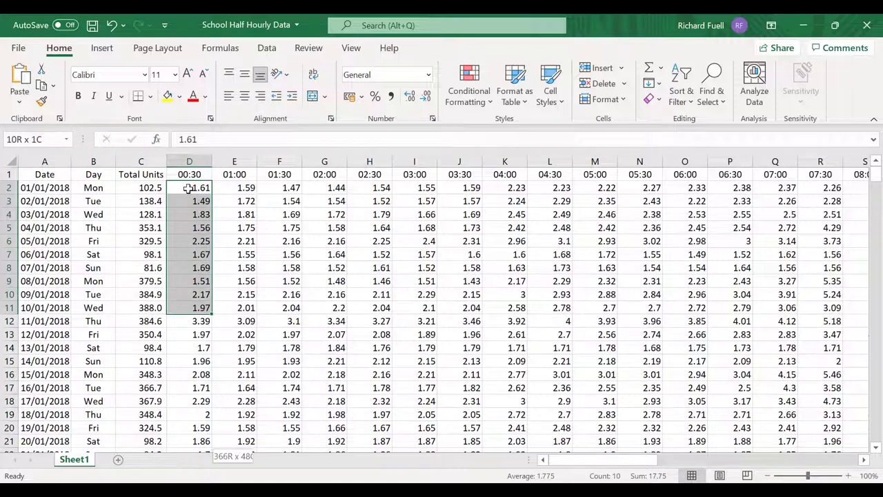
pyautogui.hotkey('ctrl', 'shift', 'Down')
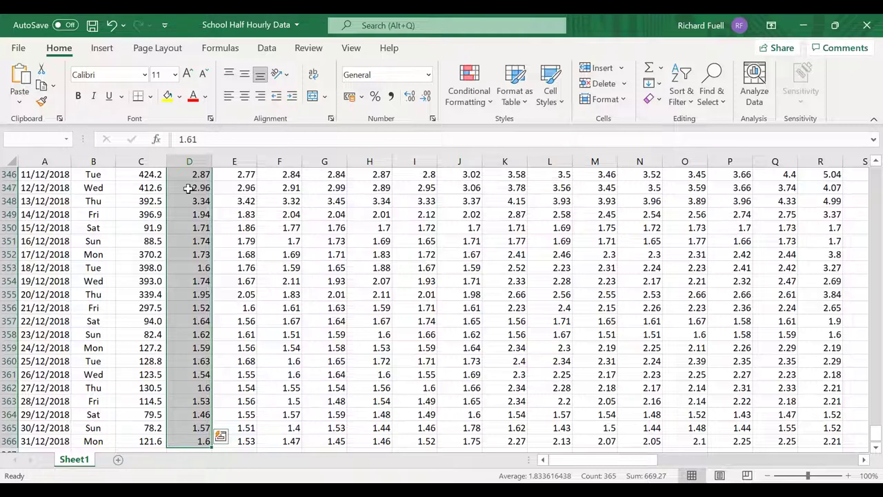
pyautogui.hotkey('ctrl', 'shift', 'Right')
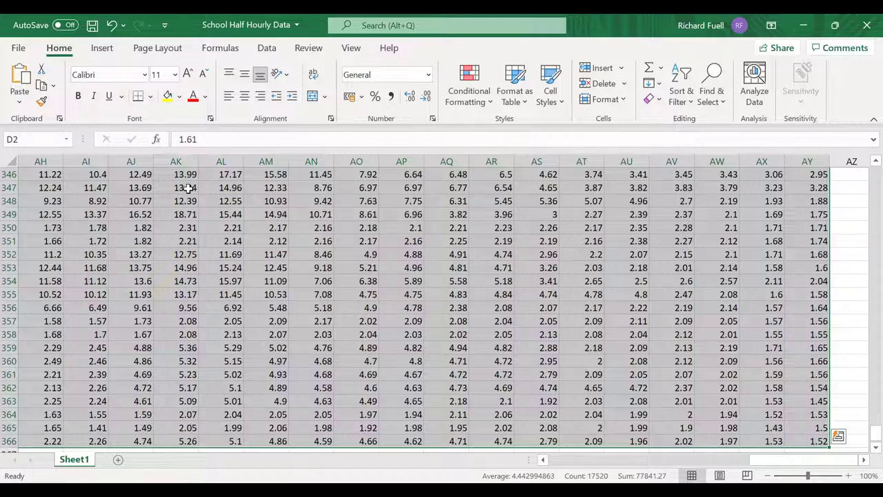
pyautogui.hotkey('ctrl', 'c')
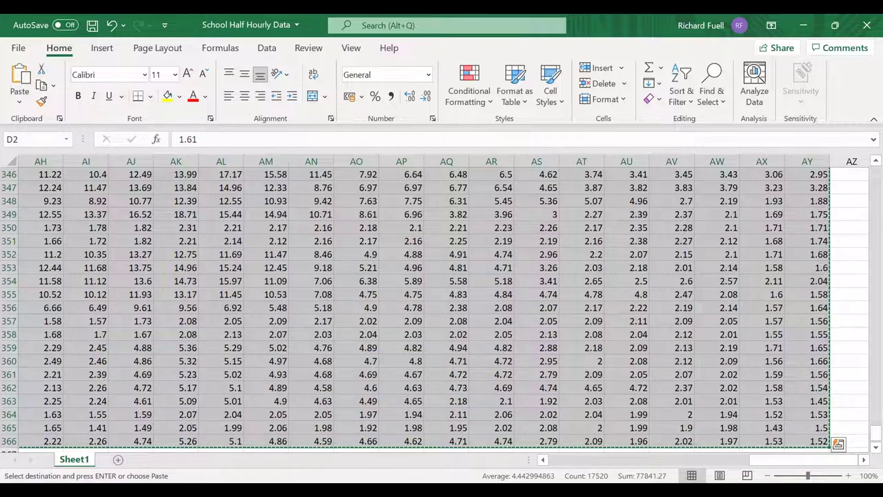
pyautogui.hotkey('alt', 'Tab')
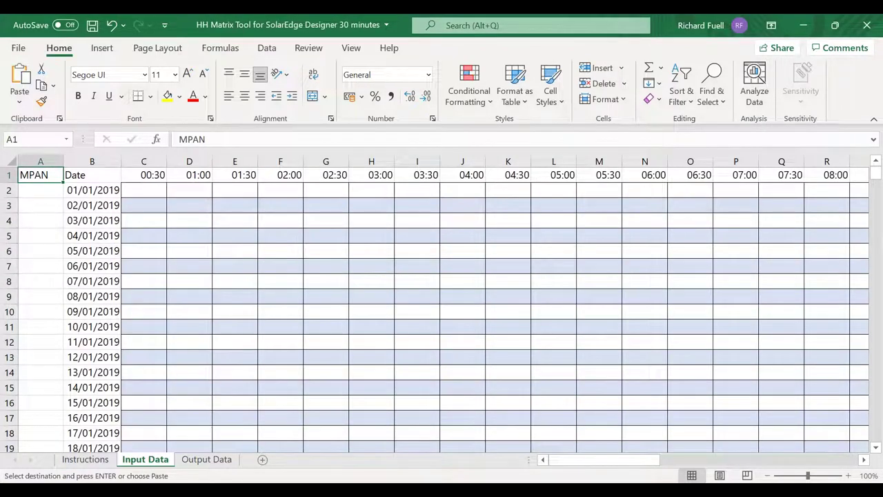
# - Paste the copied readings into the Input Data grid at the 01/01/2019 00:30 cell
pyautogui.click(158, 189)
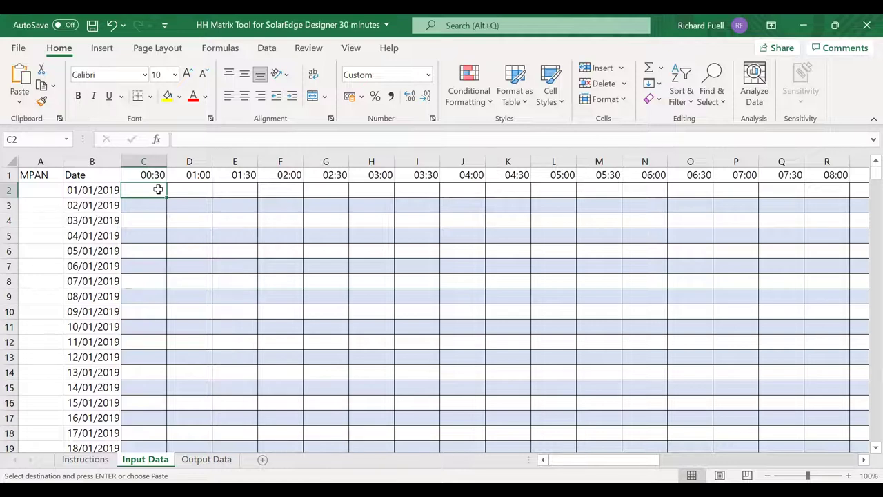
pyautogui.hotkey('ctrl', 'v')
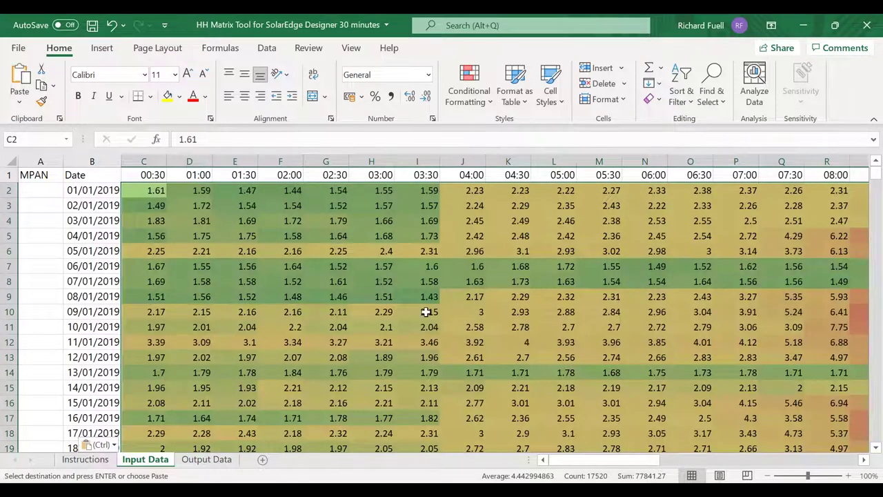
pyautogui.click(426, 312)
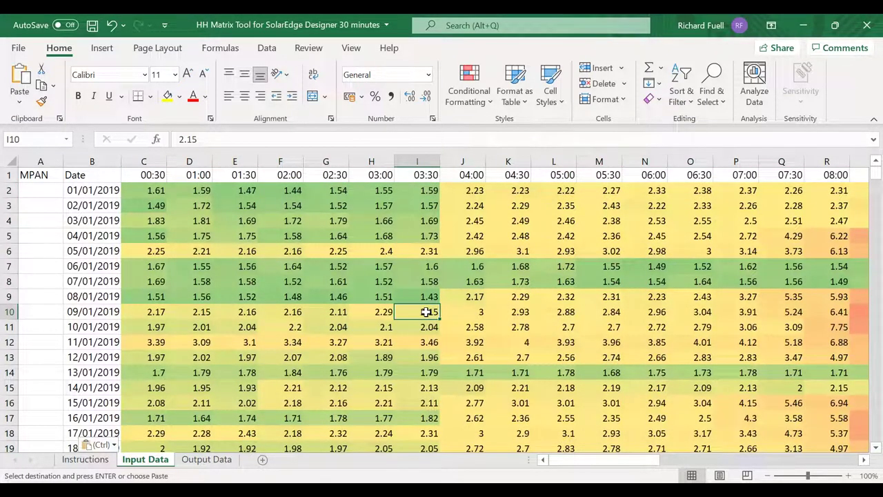
# - Review the pasted readings across the January 2019 rows, then go to the Instructions sheet
pyautogui.press('Right')
pyautogui.press('Right')
pyautogui.press('Right')
pyautogui.press('Right')
pyautogui.press('Right')
pyautogui.press('Right')
pyautogui.press('Right')
pyautogui.press('Right')
pyautogui.press('Right')
pyautogui.press('Right')
pyautogui.press('Right')
pyautogui.press('Right')
pyautogui.press('Right')
pyautogui.press('Right')
pyautogui.press('Right')
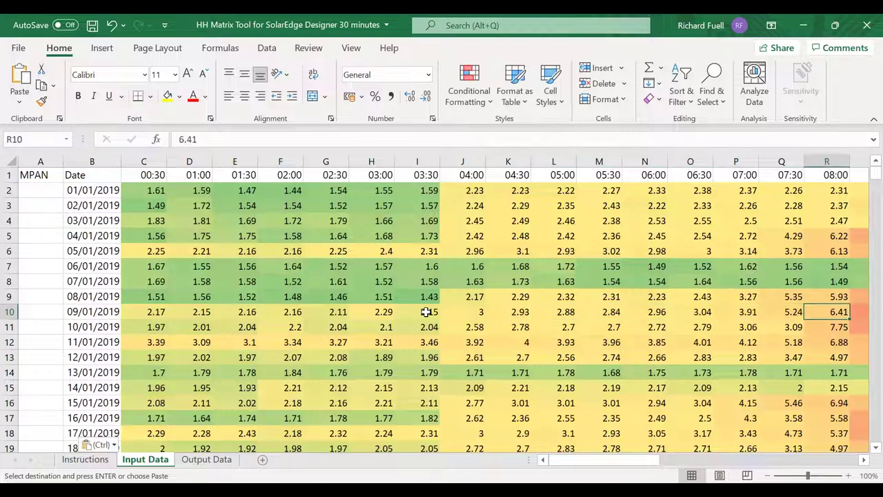
pyautogui.press('Right')
pyautogui.press('Right')
pyautogui.press('Right')
pyautogui.press('Right')
pyautogui.press('Right')
pyautogui.press('Right')
pyautogui.press('Right')
pyautogui.press('Right')
pyautogui.press('Right')
pyautogui.press('Right')
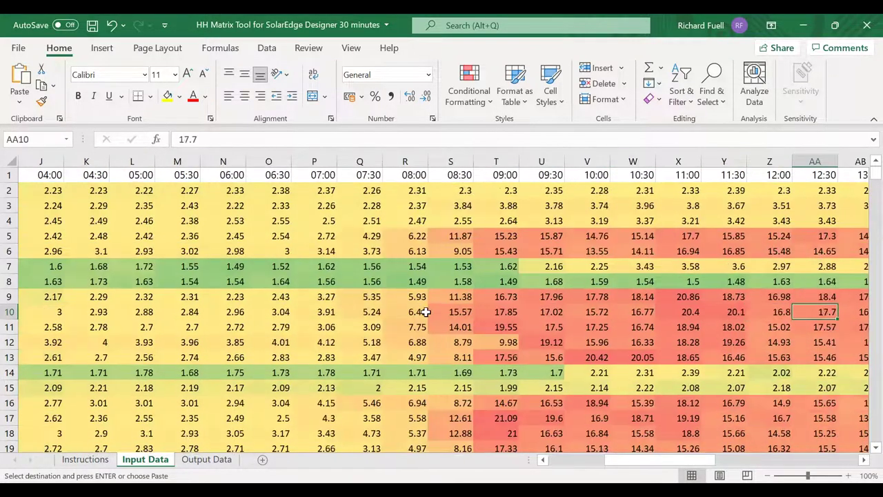
pyautogui.press('Left')
pyautogui.press('Left')
pyautogui.press('Left')
pyautogui.press('Left')
pyautogui.press('Left')
pyautogui.press('Left')
pyautogui.press('Left')
pyautogui.press('Left')
pyautogui.press('Left')
pyautogui.press('Left')
pyautogui.press('Left')
pyautogui.press('Left')
pyautogui.press('Left')
pyautogui.press('Left')
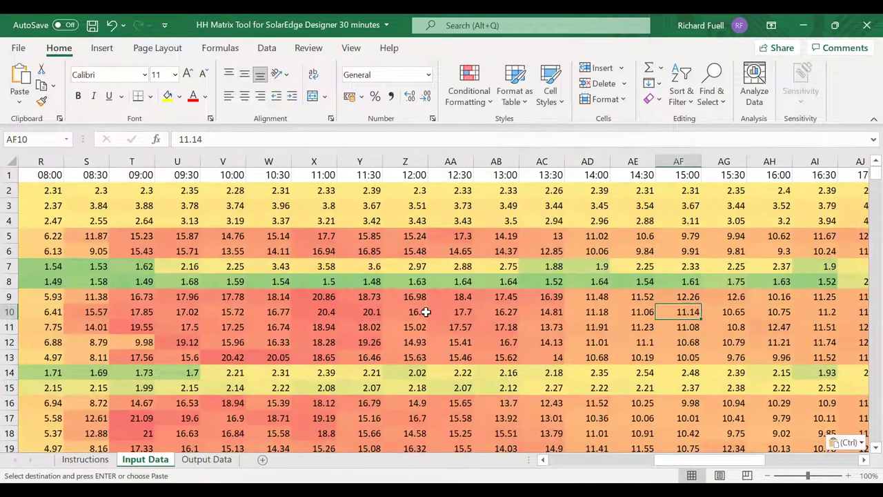
pyautogui.press('Up')
pyautogui.press('Left')
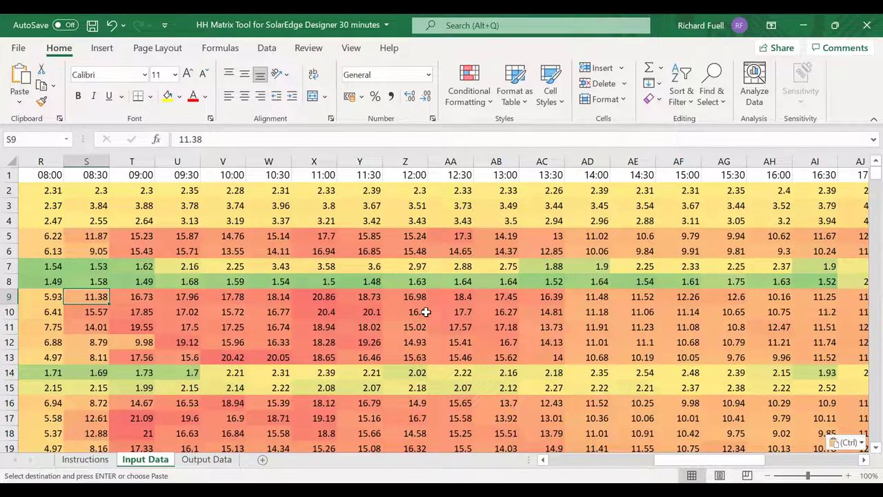
pyautogui.press('Right')
pyautogui.press('Right')
pyautogui.press('Right')
pyautogui.press('Right')
pyautogui.press('Right')
pyautogui.press('Right')
pyautogui.press('Right')
pyautogui.press('Right')
pyautogui.press('Right')
pyautogui.press('Right')
pyautogui.press('Right')
pyautogui.press('Right')
pyautogui.press('Right')
pyautogui.press('Right')
pyautogui.press('Right')
pyautogui.press('Right')
pyautogui.press('Right')
pyautogui.press('Right')
pyautogui.press('Right')
pyautogui.press('Right')
pyautogui.press('Right')
pyautogui.press('Right')
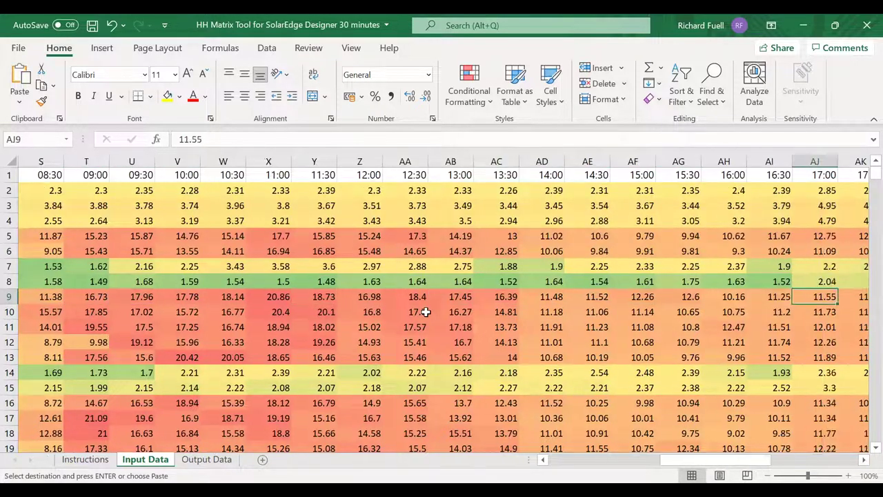
pyautogui.press('Left')
pyautogui.press('Right')
pyautogui.press('Right')
pyautogui.press('Right')
pyautogui.press('Right')
pyautogui.press('Right')
pyautogui.hotkey('ctrl', 'v')
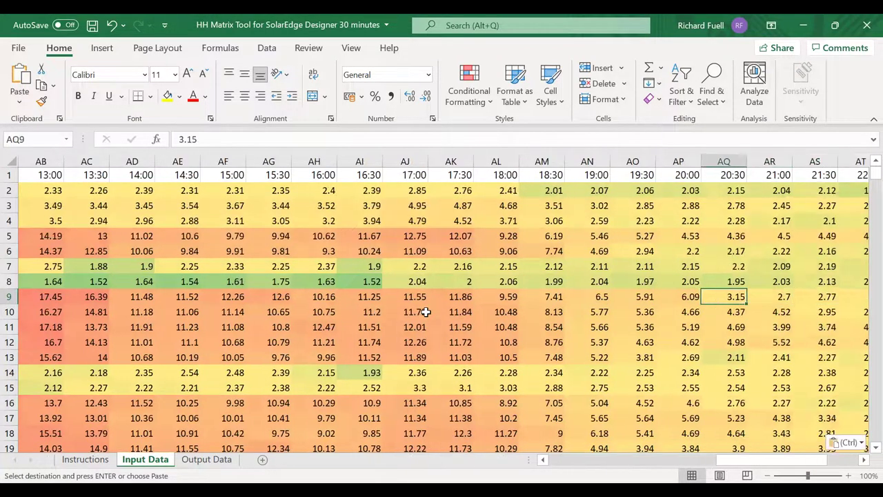
pyautogui.press('Left')
pyautogui.press('Left')
pyautogui.press('Left')
pyautogui.press('Left')
pyautogui.press('Left')
pyautogui.press('Left')
pyautogui.press('Left')
pyautogui.press('Left')
pyautogui.press('Left')
pyautogui.press('Left')
pyautogui.press('Left')
pyautogui.press('Left')
pyautogui.press('Left')
pyautogui.press('Left')
pyautogui.press('Left')
pyautogui.press('Left')
pyautogui.press('Left')
pyautogui.press('Down')
pyautogui.press('Down')
pyautogui.press('Down')
pyautogui.press('Down')
pyautogui.press('Down')
pyautogui.press('Left')
pyautogui.press('Left')
pyautogui.press('Left')
pyautogui.press('Left')
pyautogui.press('Left')
pyautogui.press('Left')
pyautogui.press('Left')
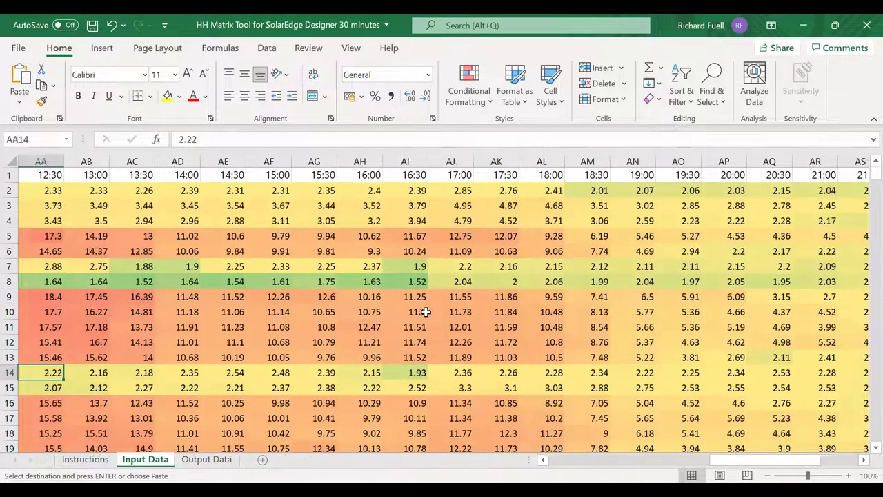
pyautogui.press('Left')
pyautogui.press('Left')
pyautogui.press('Left')
pyautogui.press('Left')
pyautogui.press('Left')
pyautogui.press('Left')
pyautogui.press('Left')
pyautogui.press('Left')
pyautogui.press('Left')
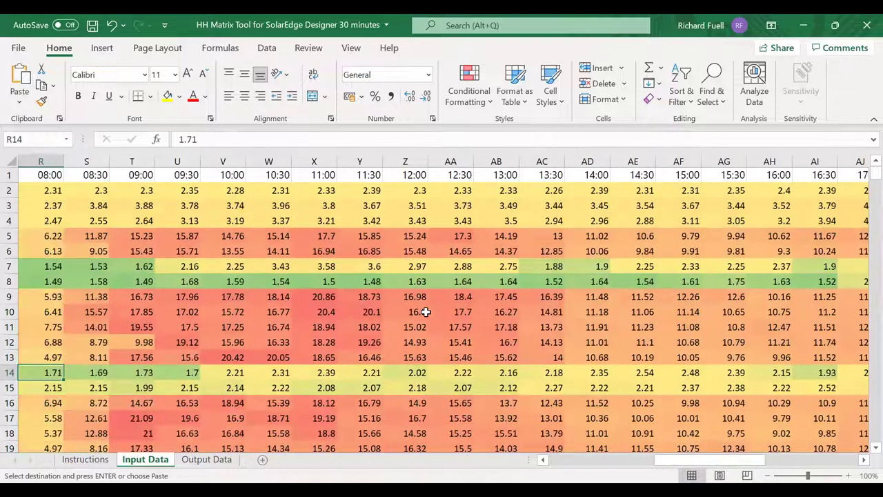
pyautogui.press('Left')
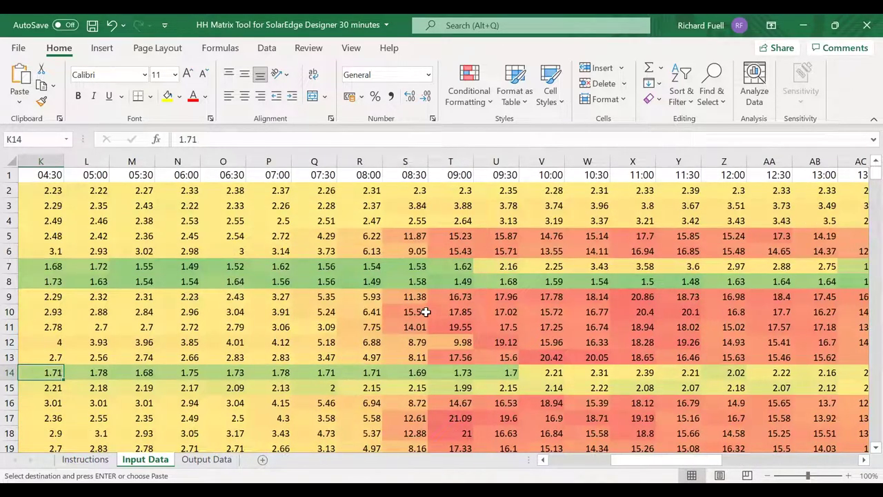
pyautogui.click(86, 460)
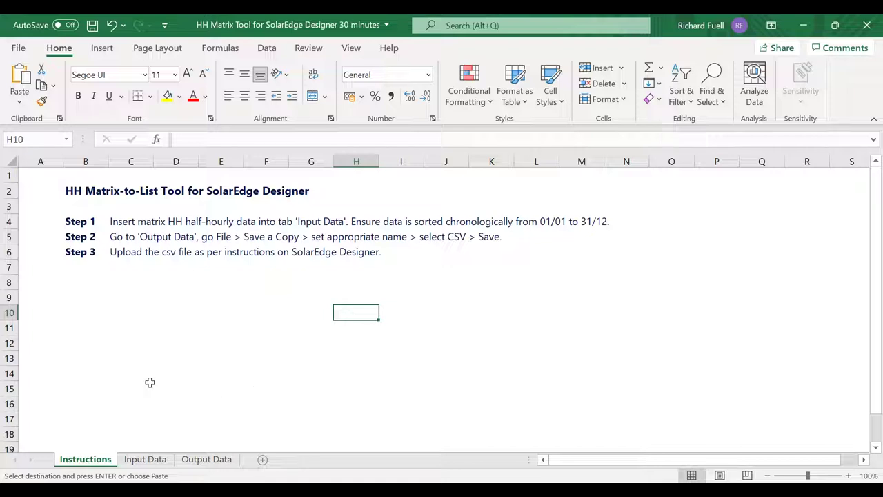
# - Select and copy the entire Output Data sheet of dated Energy (kWh) values
pyautogui.click(206, 459)
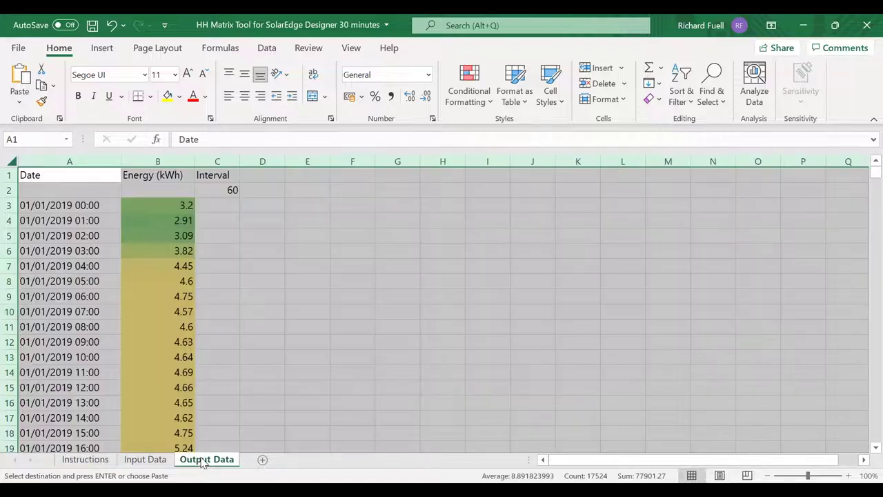
pyautogui.click(255, 205)
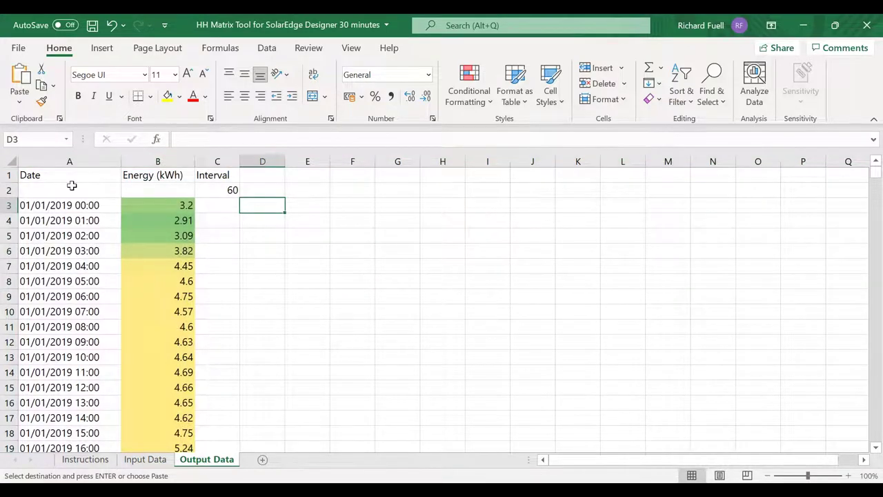
pyautogui.click(13, 161)
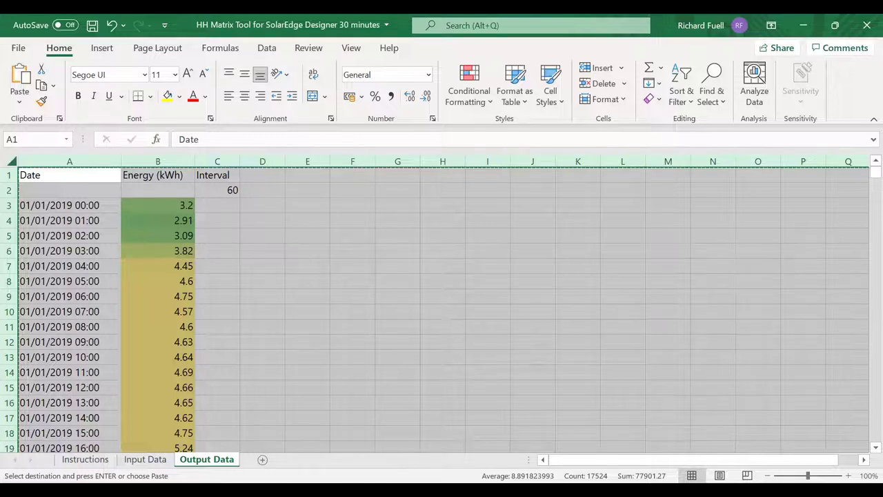
pyautogui.click(17, 50)
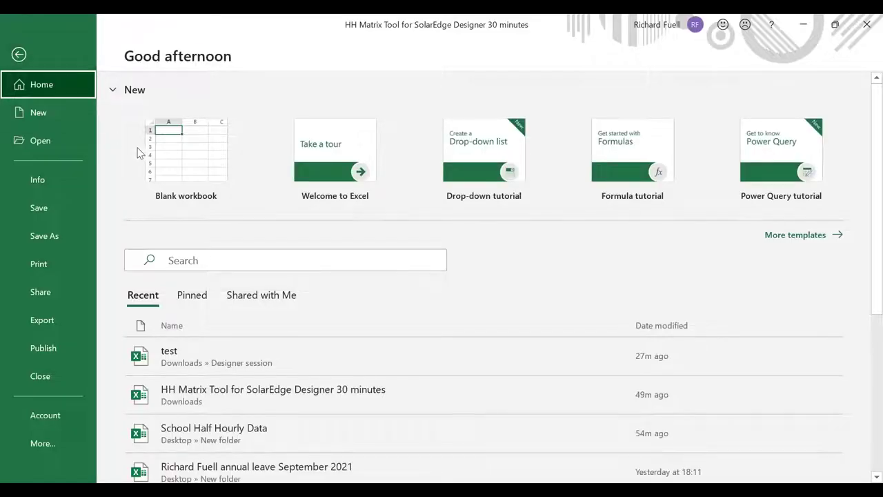
# - Paste the copied Output Data into a new blank workbook
pyautogui.click(185, 155)
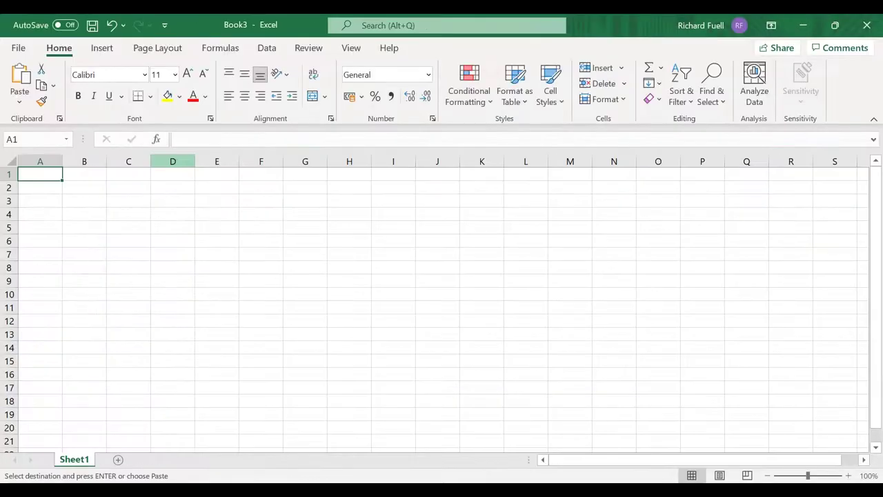
pyautogui.hotkey('ctrl', 'v')
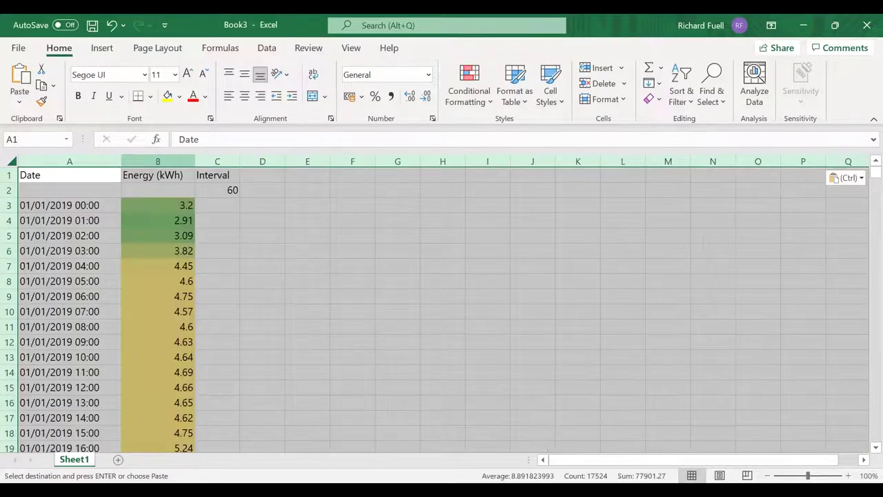
pyautogui.click(245, 206)
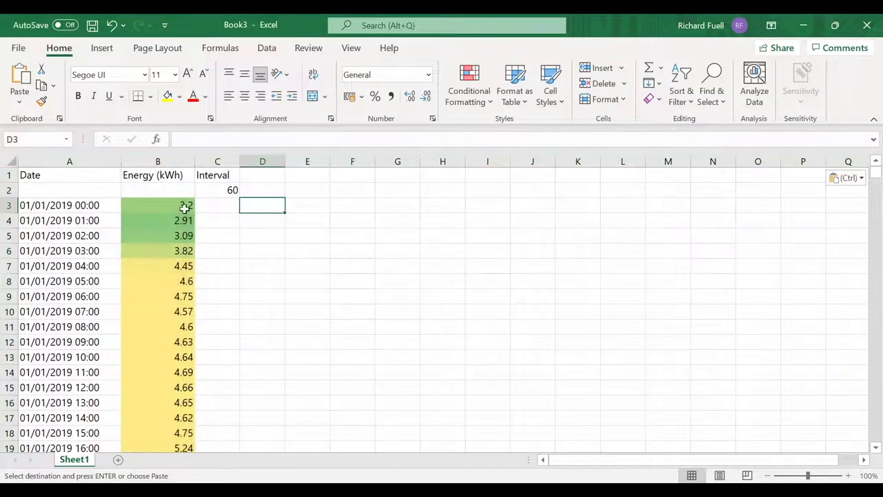
pyautogui.click(104, 209)
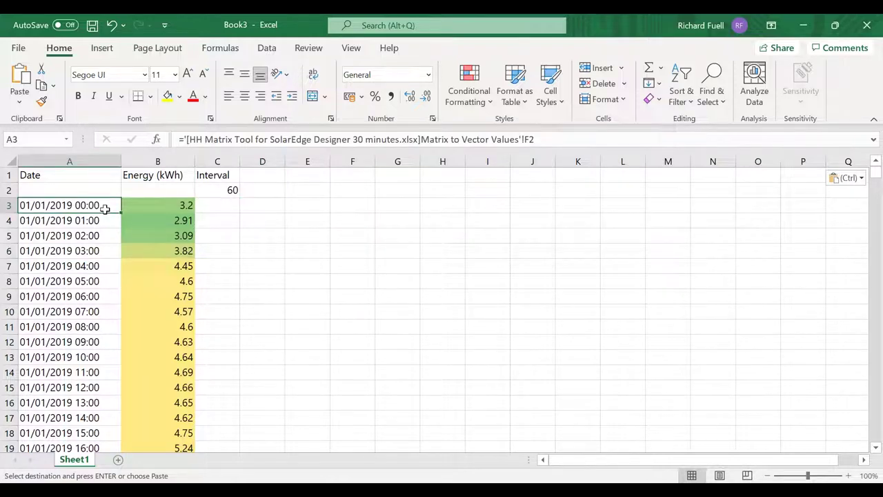
# - Verify the hourly data runs to 31/12/2019 23:00 in row 8762, then return to the top
pyautogui.press('Down')
pyautogui.press('Down')
pyautogui.press('Down')
pyautogui.press('Down')
pyautogui.press('Down')
pyautogui.press('Down')
pyautogui.press('Down')
pyautogui.press('Down')
pyautogui.press('Down')
pyautogui.press('Down')
pyautogui.press('Down')
pyautogui.press('Down')
pyautogui.press('Down')
pyautogui.press('Down')
pyautogui.press('Down')
pyautogui.press('Down')
pyautogui.press('Down')
pyautogui.press('Down')
pyautogui.press('Down')
pyautogui.press('Down')
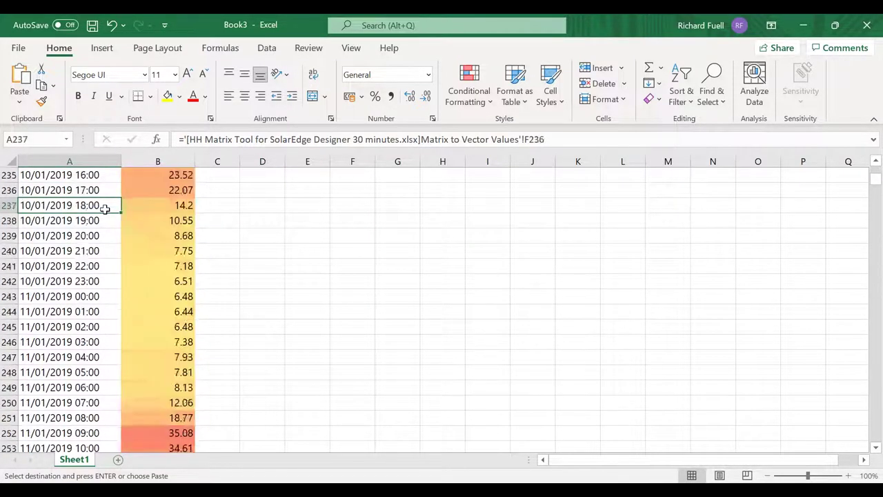
pyautogui.press('Down')
pyautogui.press('Down')
pyautogui.press('Down')
pyautogui.press('Down')
pyautogui.press('Down')
pyautogui.press('Down')
pyautogui.press('Down')
pyautogui.press('Down')
pyautogui.press('Down')
pyautogui.press('Down')
pyautogui.press('Down')
pyautogui.press('Down')
pyautogui.press('Down')
pyautogui.press('Down')
pyautogui.press('Down')
pyautogui.press('Down')
pyautogui.press('Down')
pyautogui.press('Down')
pyautogui.press('Down')
pyautogui.press('Down')
pyautogui.press('Down')
pyautogui.press('Down')
pyautogui.press('Down')
pyautogui.press('Down')
pyautogui.press('Down')
pyautogui.press('Down')
pyautogui.press('Down')
pyautogui.press('Down')
pyautogui.press('Down')
pyautogui.press('Down')
pyautogui.press('Down')
pyautogui.press('Down')
pyautogui.press('Down')
pyautogui.press('Down')
pyautogui.press('Down')
pyautogui.press('Down')
pyautogui.press('Down')
pyautogui.press('Down')
pyautogui.press('Down')
pyautogui.press('Down')
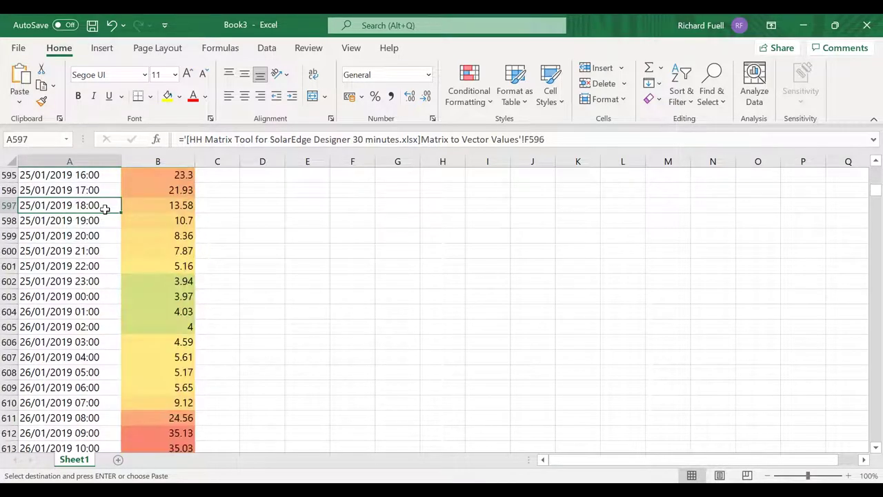
pyautogui.hotkey('ctrl', 'Down')
pyautogui.hotkey('ctrl', 'Down')
pyautogui.press('Up')
pyautogui.hotkey('ctrl', 'Home')
pyautogui.press('Down')
pyautogui.press('Down')
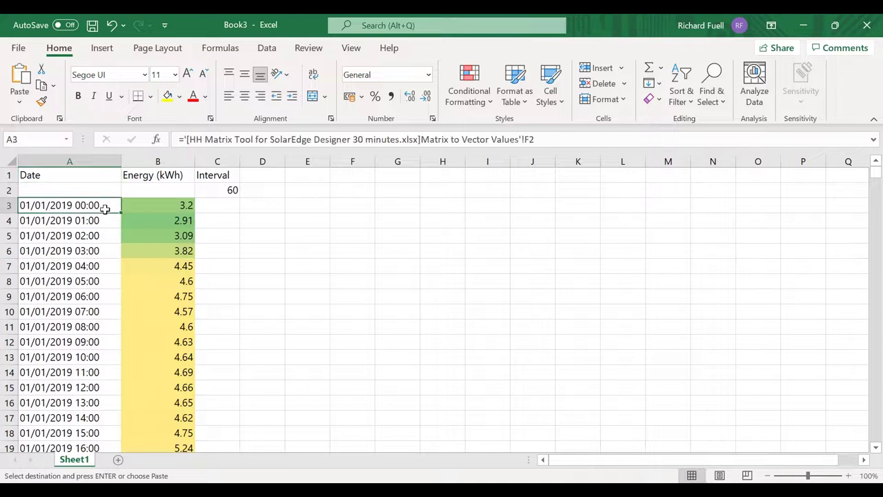
pyautogui.hotkey('ctrl', 'Down')
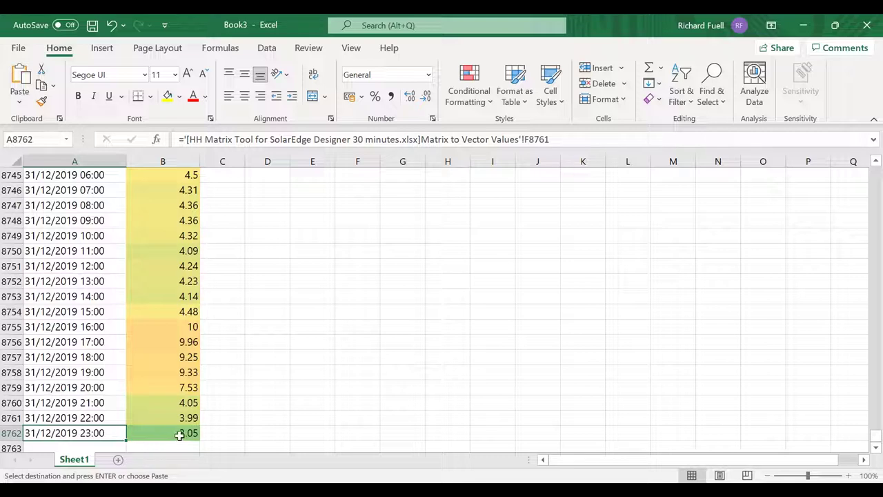
pyautogui.click(272, 282)
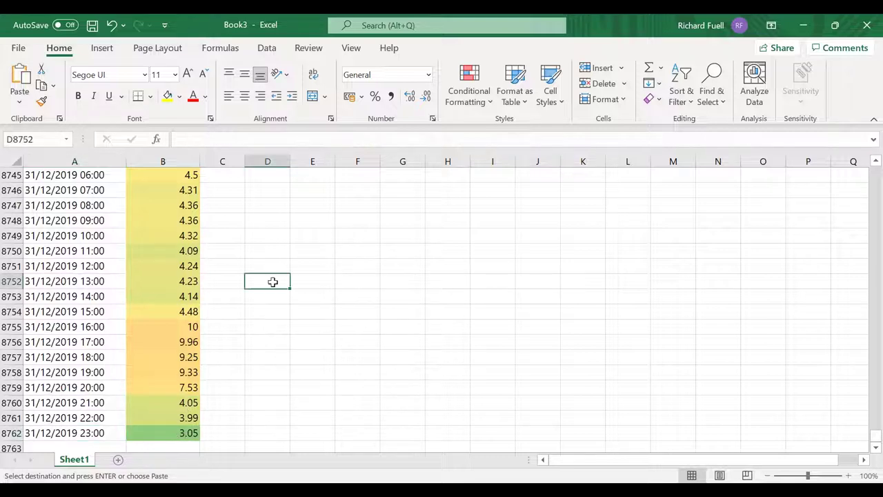
pyautogui.press('pageup')
pyautogui.press('pageup')
pyautogui.hotkey('ctrl', 'Up')
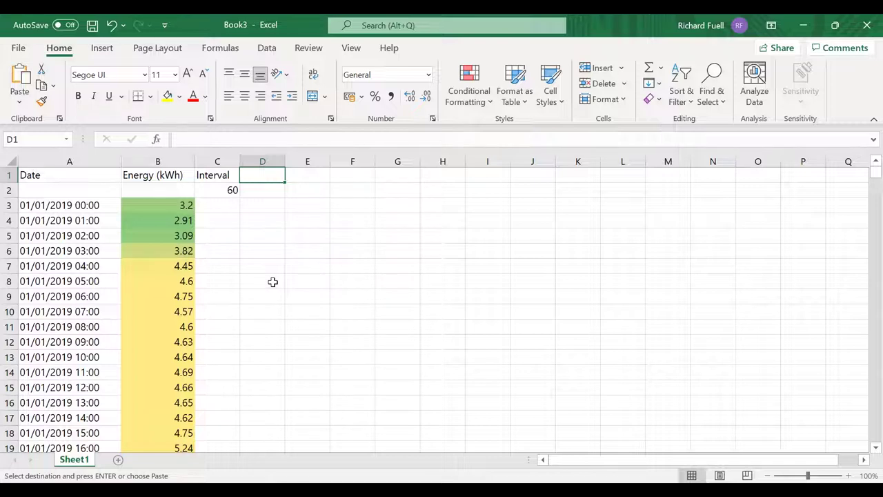
pyautogui.press('Left')
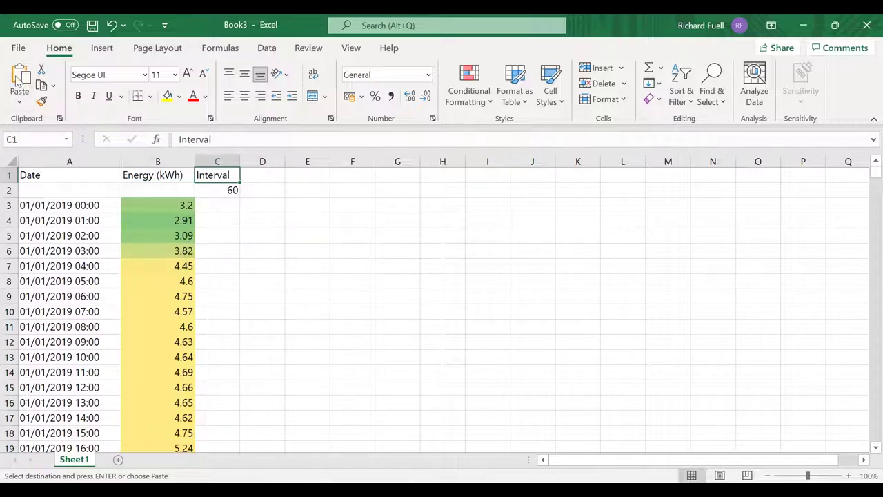
pyautogui.click(19, 48)
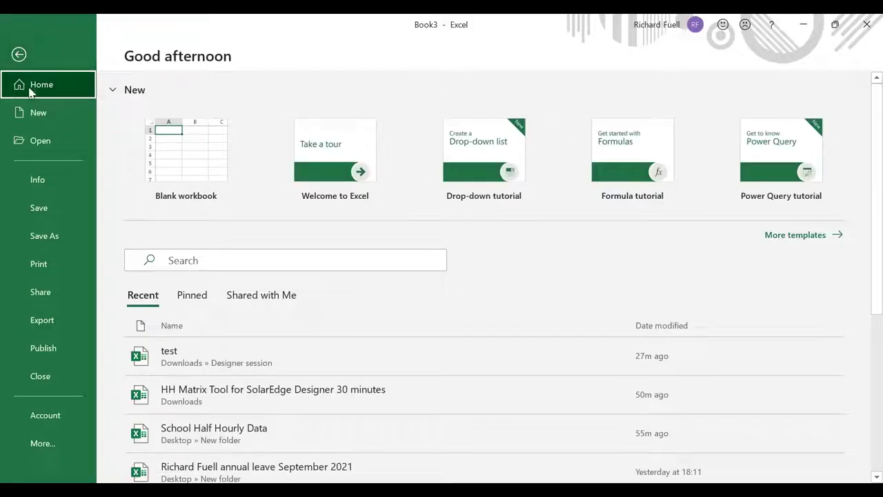
# - Set Save As to Downloads > Designer session, file name 'designer hh', type CSV (Comma delimited)
pyautogui.click(56, 241)
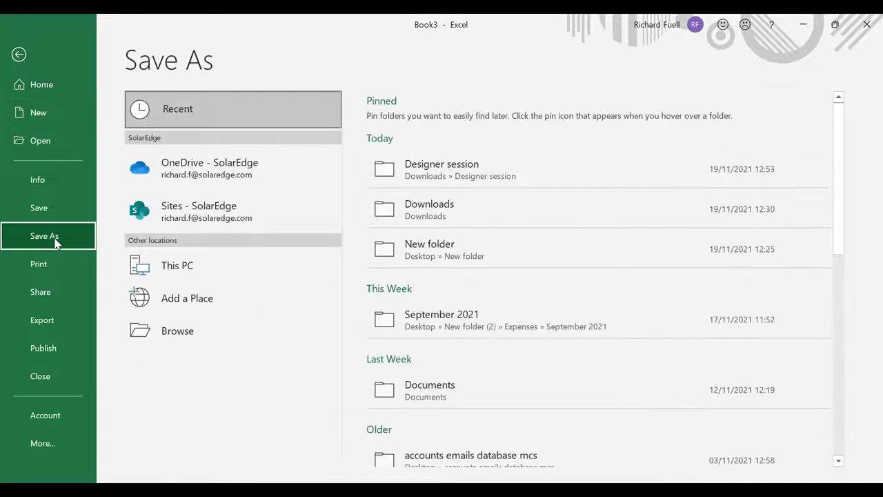
pyautogui.click(436, 173)
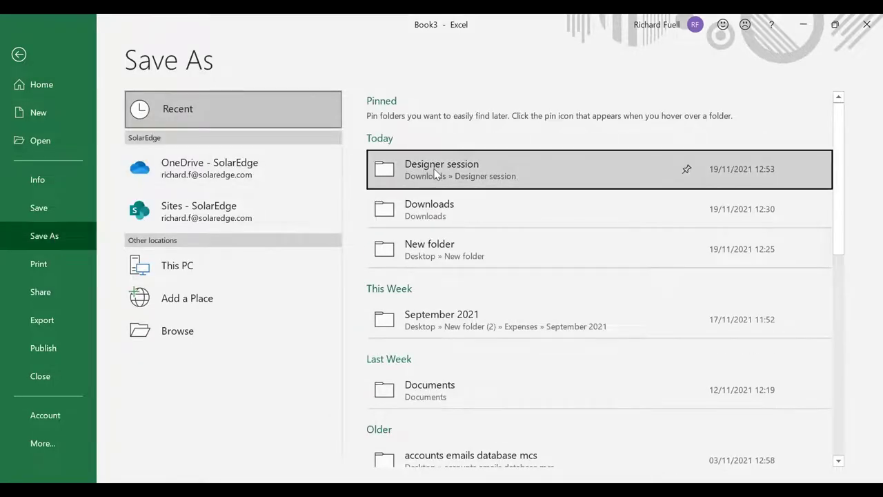
pyautogui.click(472, 118)
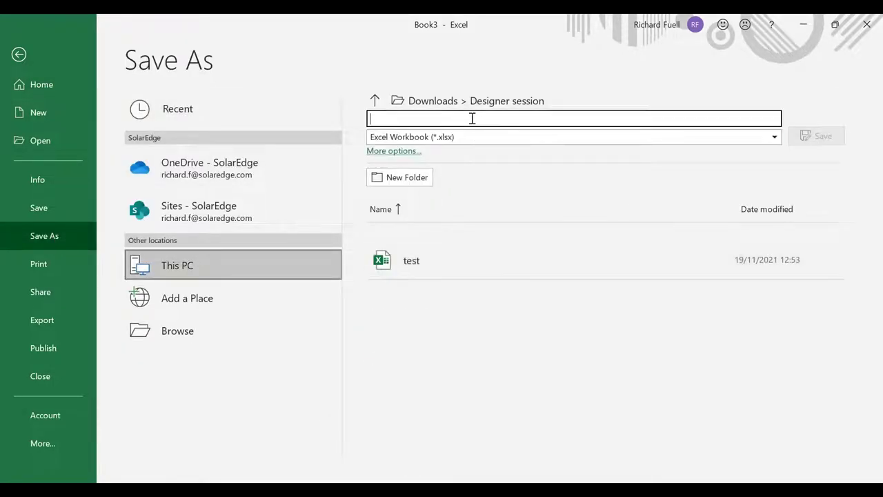
pyautogui.write('designer hh')
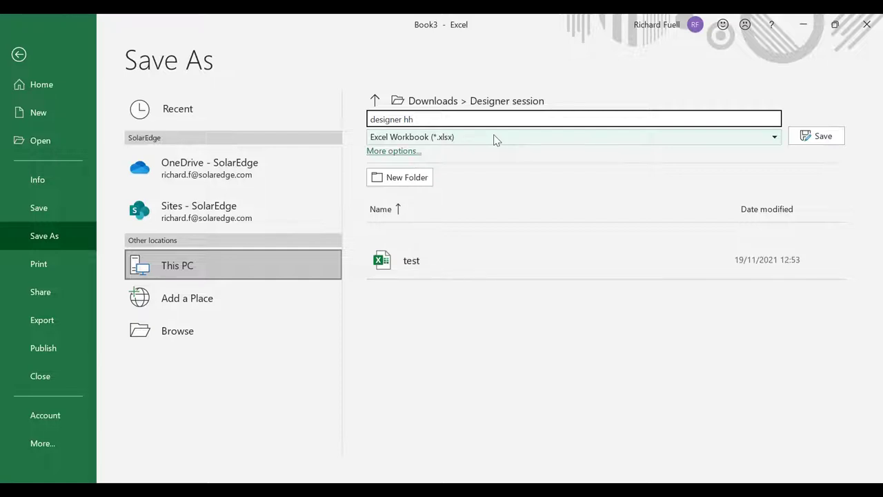
pyautogui.click(494, 138)
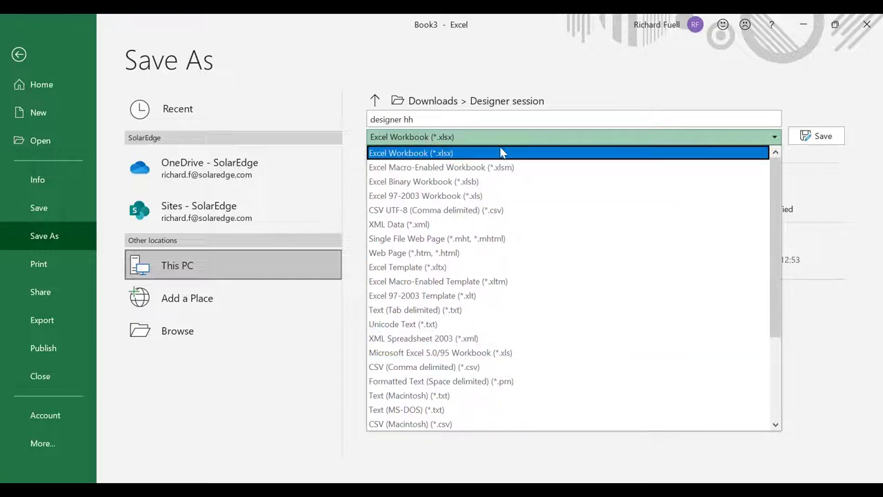
pyautogui.click(486, 367)
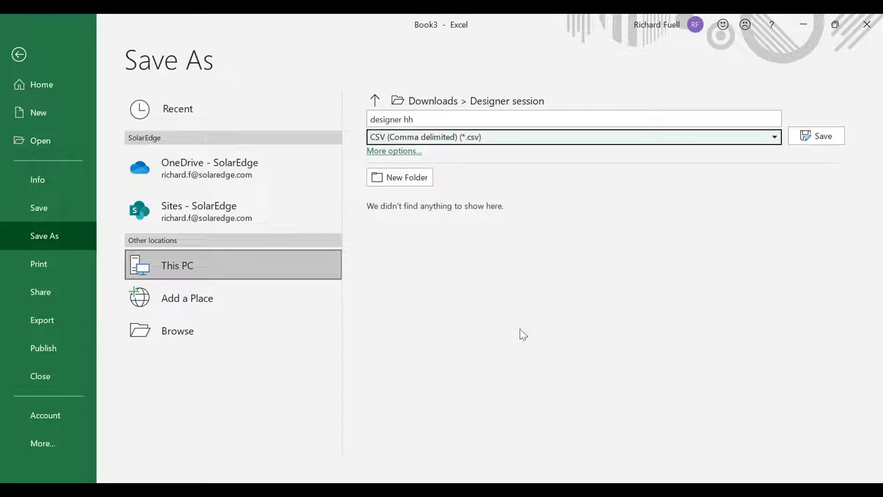
# - Save the 'designer hh' CSV and return to the SolarEdge Designer browser window
pyautogui.click(814, 137)
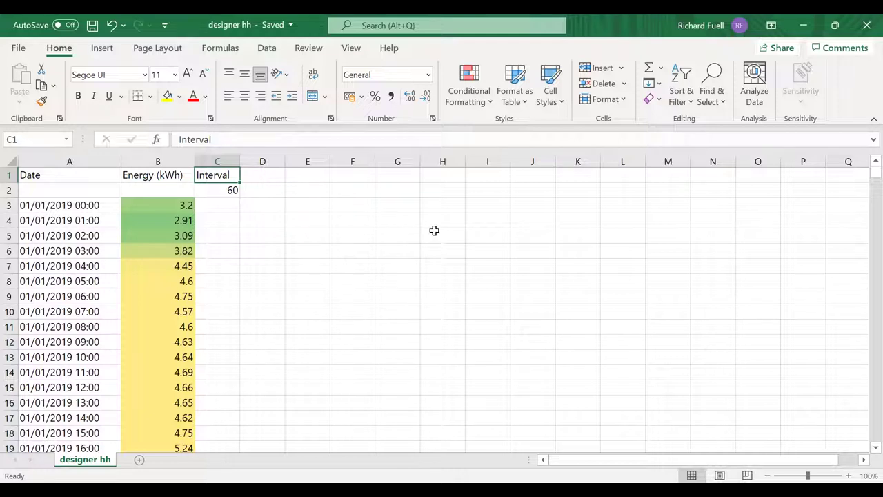
pyautogui.hotkey('alt', 'Tab')
pyautogui.hotkey('alt', 'Tab')
pyautogui.hotkey('alt', 'Tab')
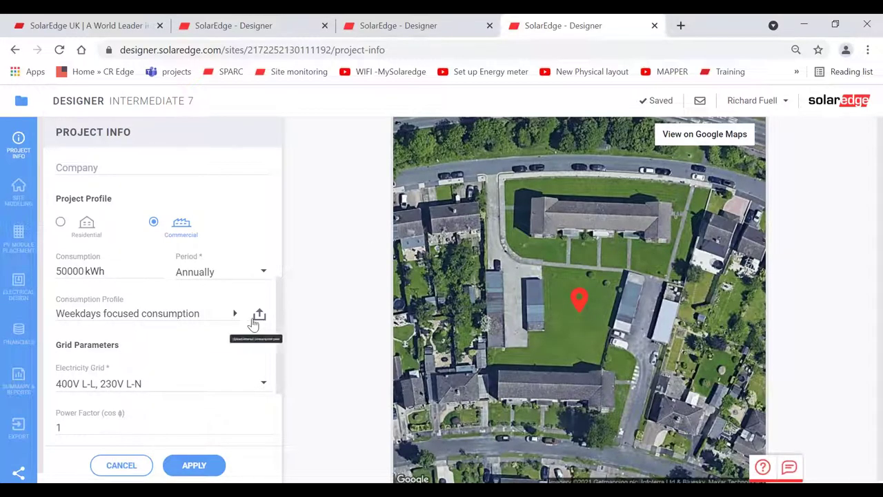
# - Upload 'designer hh' from Downloads > Designer session as the project's consumption profile
pyautogui.click(259, 317)
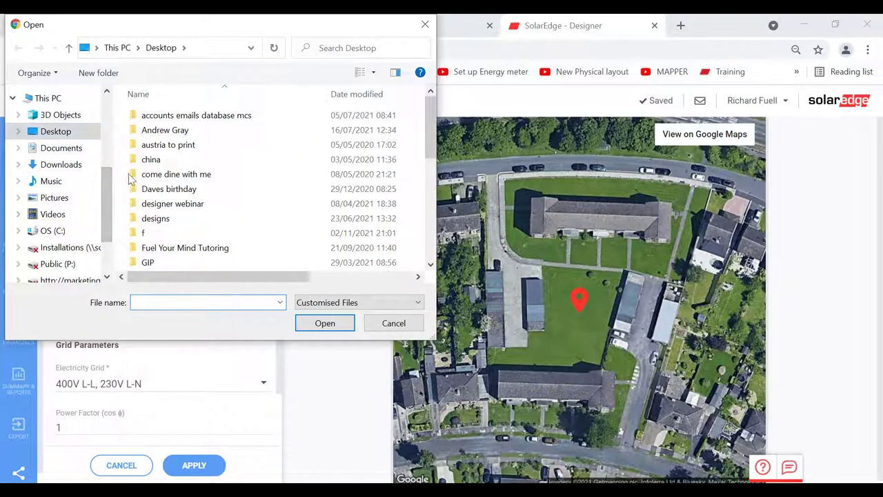
pyautogui.click(69, 166)
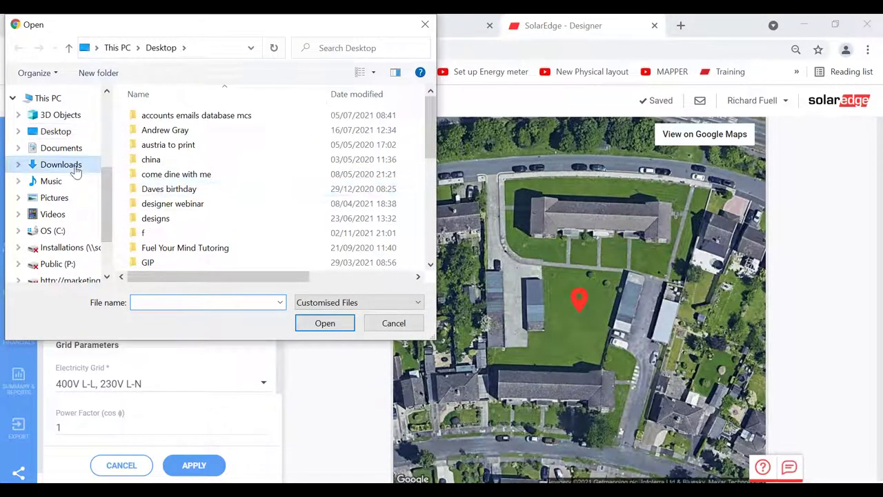
pyautogui.doubleClick(176, 132)
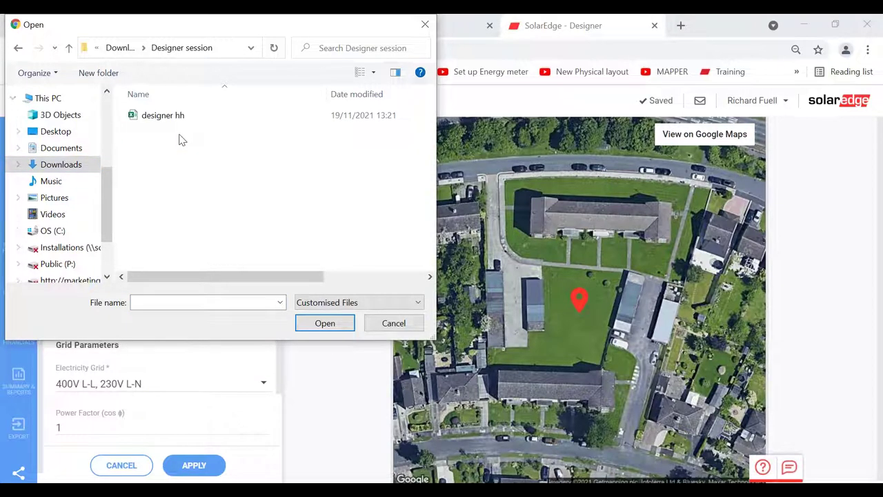
pyautogui.click(162, 117)
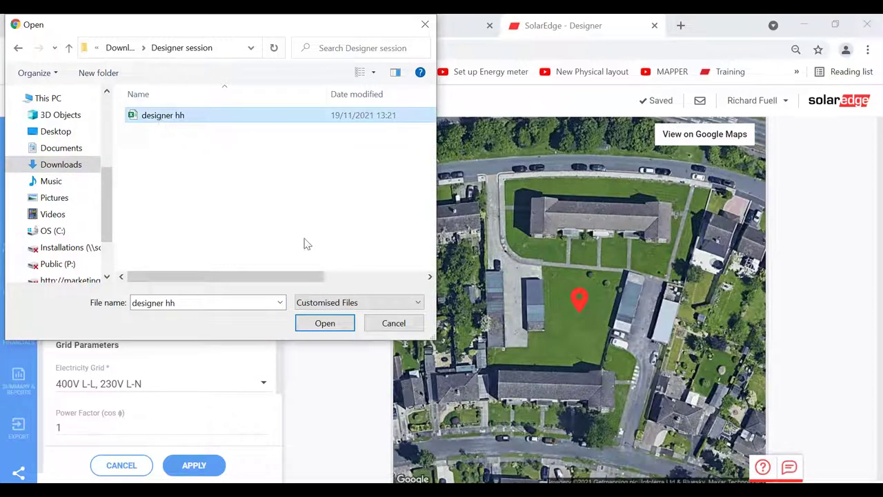
pyautogui.click(334, 324)
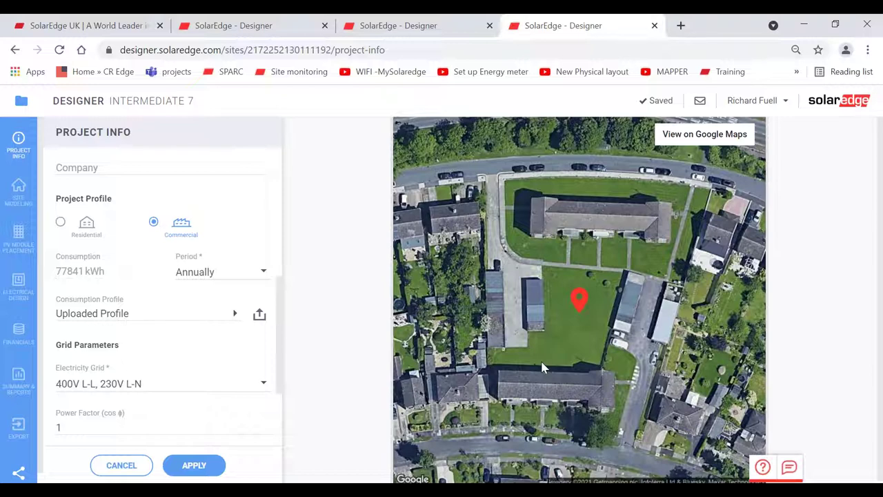
# - Look through the Help application notes, then apply the updated project info
pyautogui.click(762, 468)
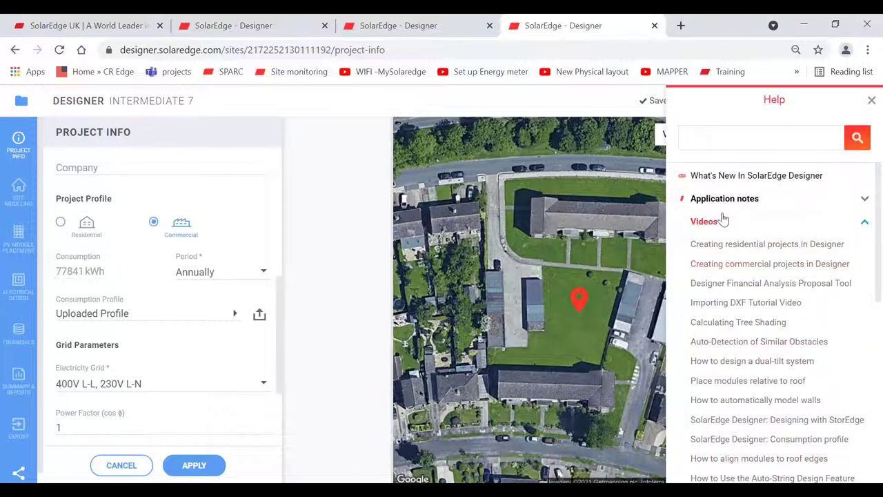
pyautogui.click(704, 200)
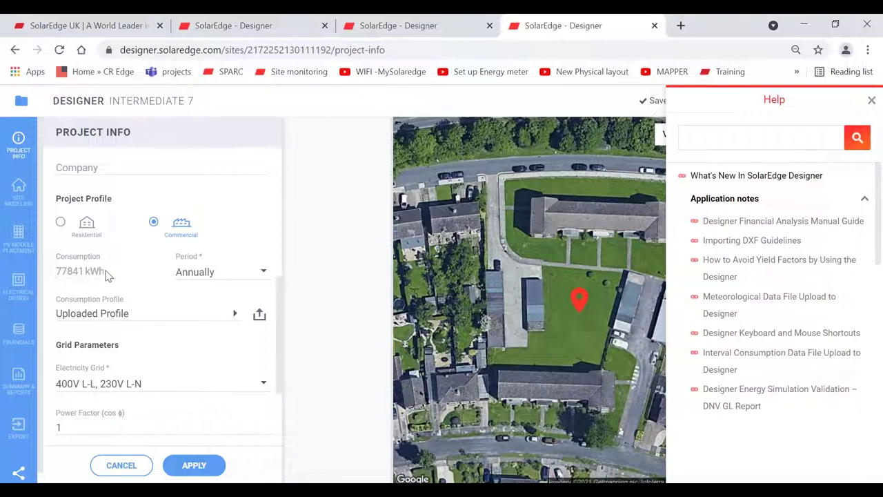
pyautogui.click(196, 471)
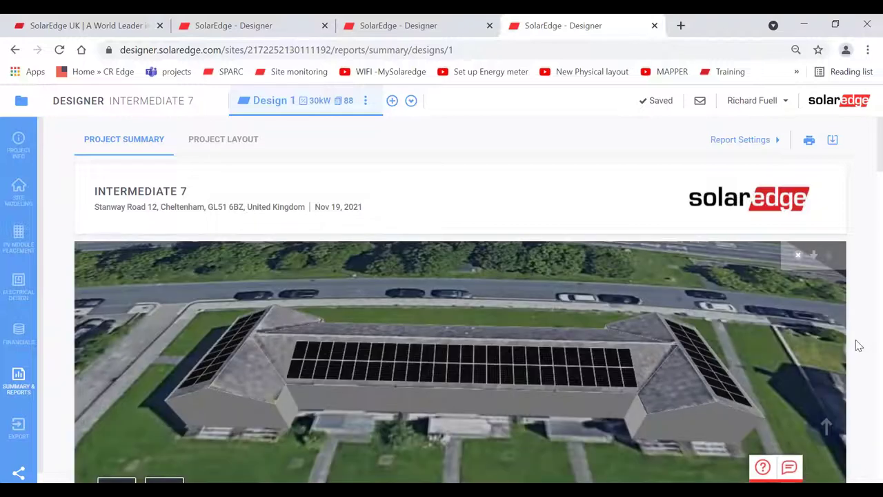
# - Review the production and consumption charts: 30.32 MWh produced, 77.84 MWh consumed, 56.11 MWh imported
pyautogui.scroll(-3, 858, 346)
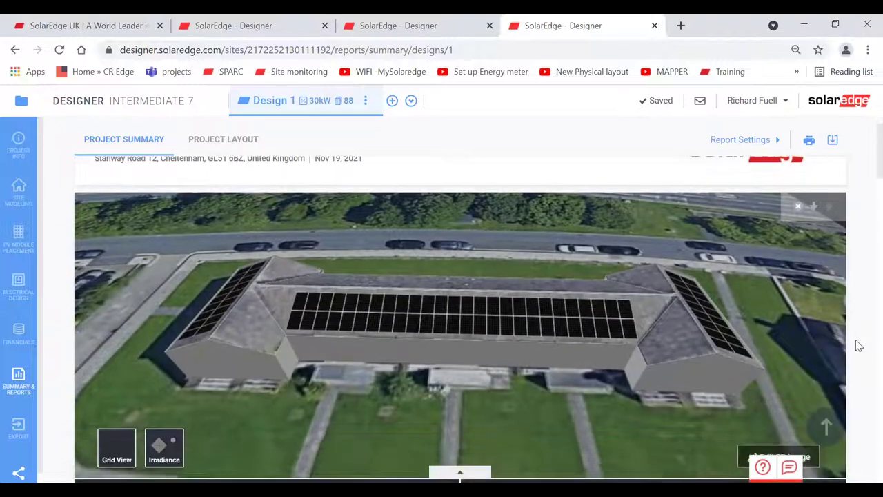
pyautogui.scroll(-6, 859, 346)
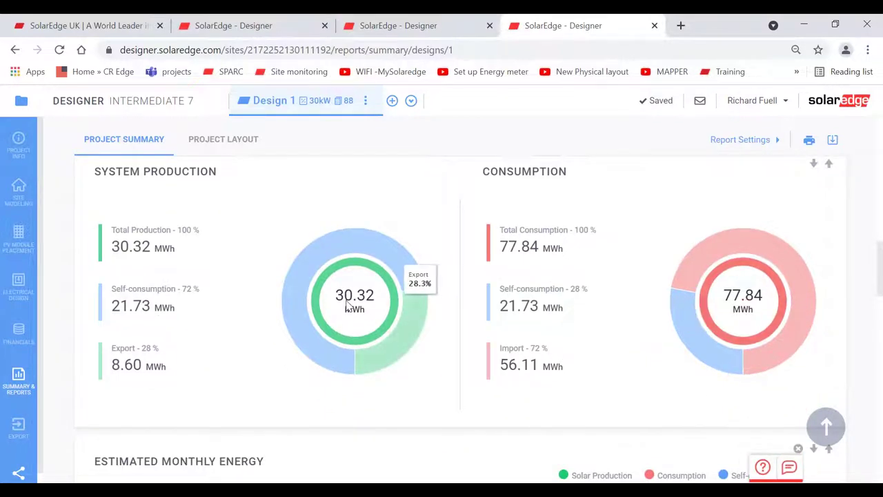
pyautogui.moveTo(397, 262)
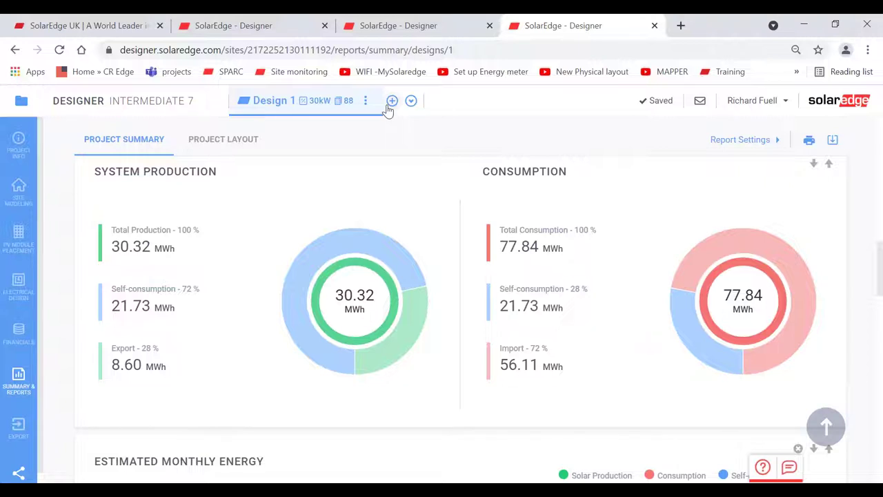
pyautogui.moveTo(786, 276)
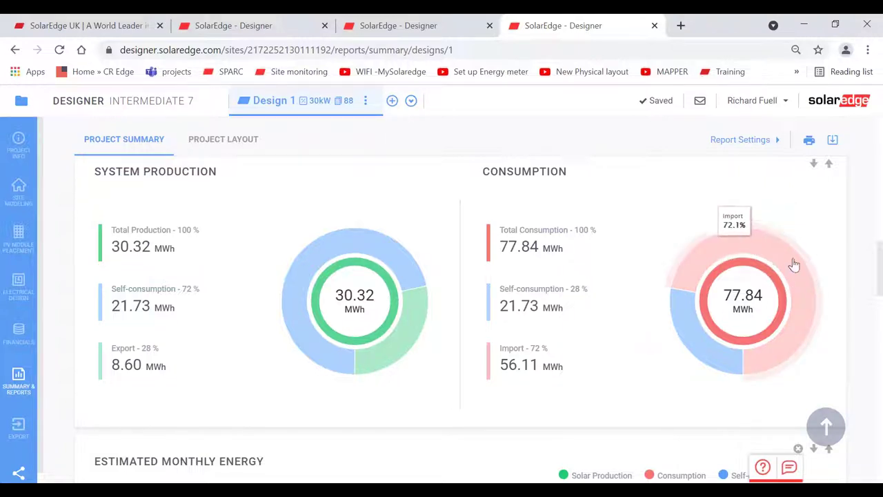
pyautogui.moveTo(390, 352)
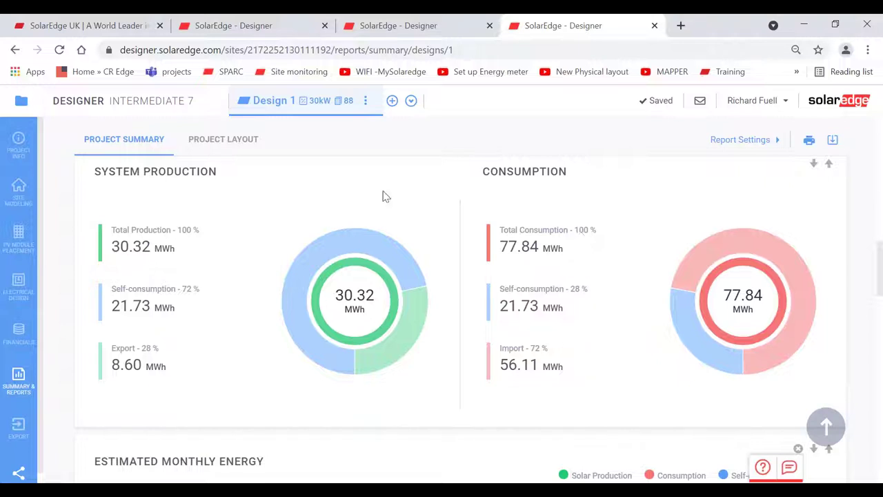
# - Return to Your Projects, where Intermediate 7 is listed first
pyautogui.click(20, 104)
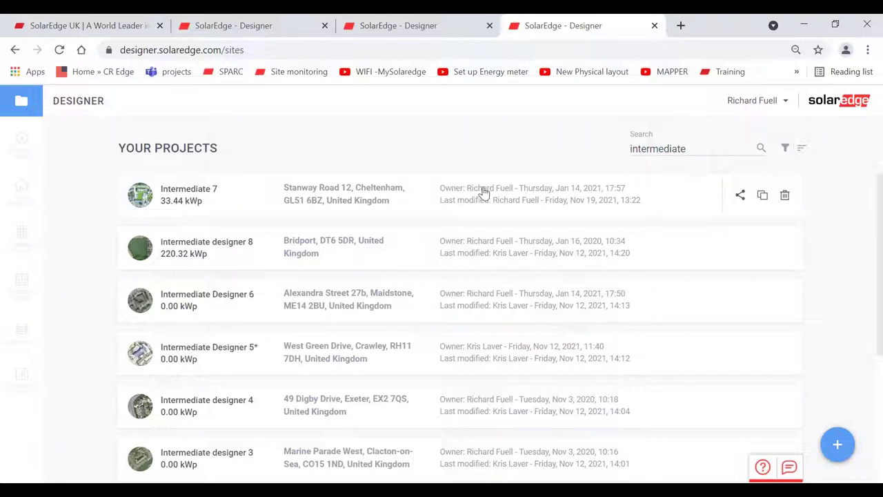
# - Give the colleague's e-mail address edit access to Intermediate 7 and copy the project link
pyautogui.click(741, 196)
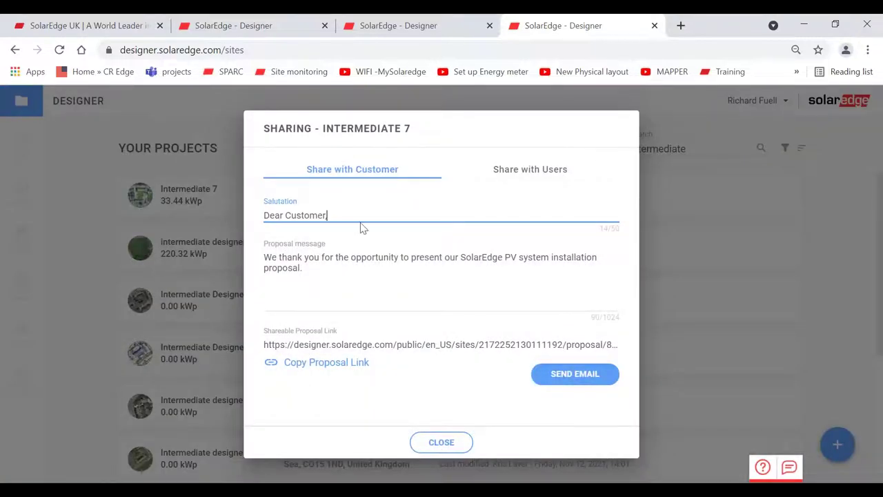
pyautogui.click(523, 173)
pyautogui.click(357, 208)
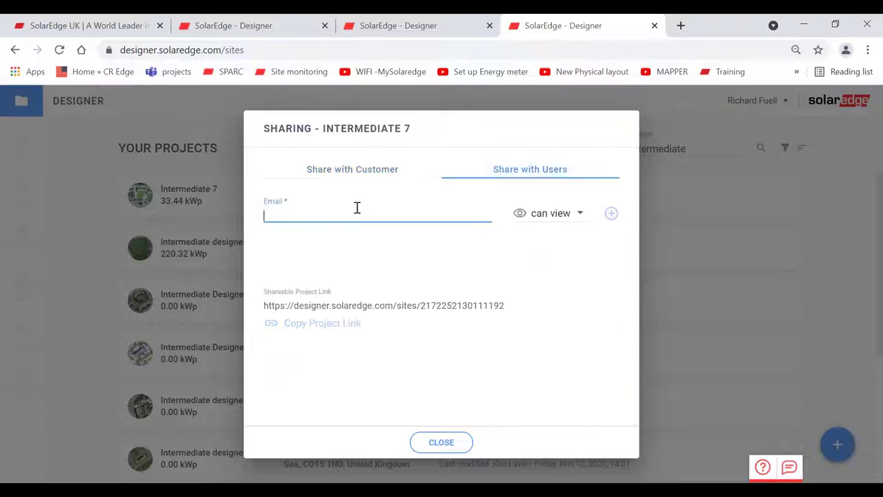
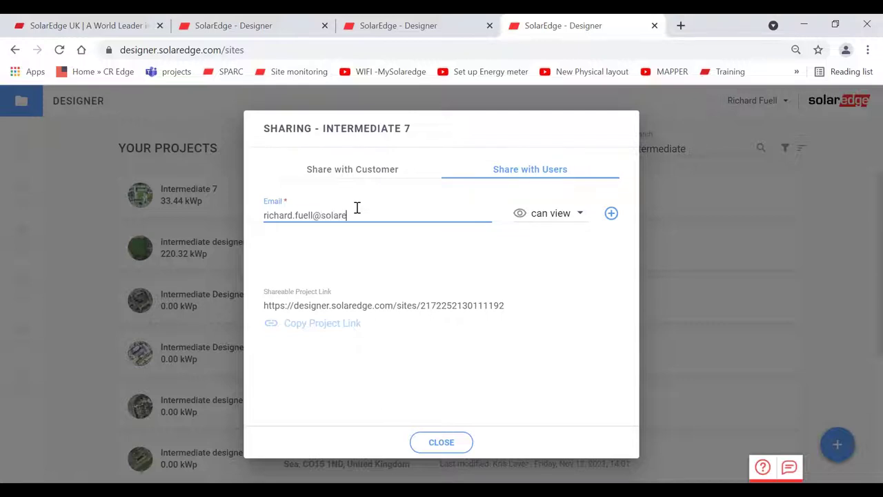
pyautogui.click(558, 214)
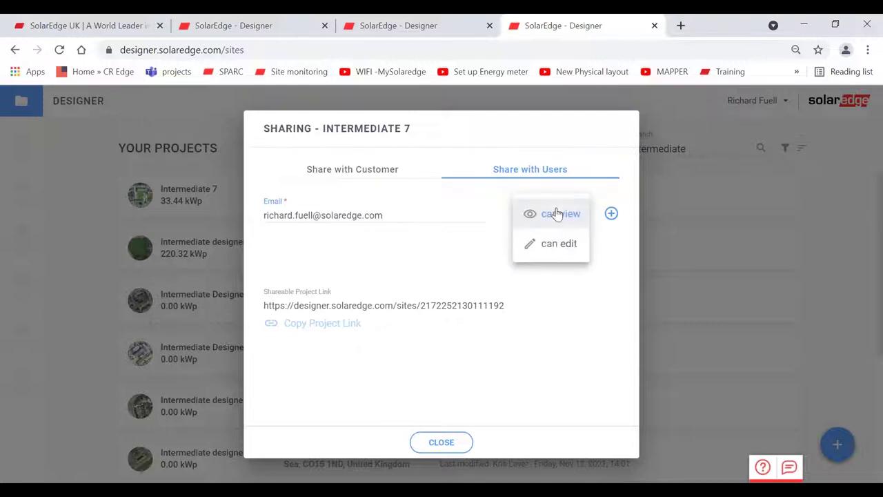
pyautogui.click(548, 249)
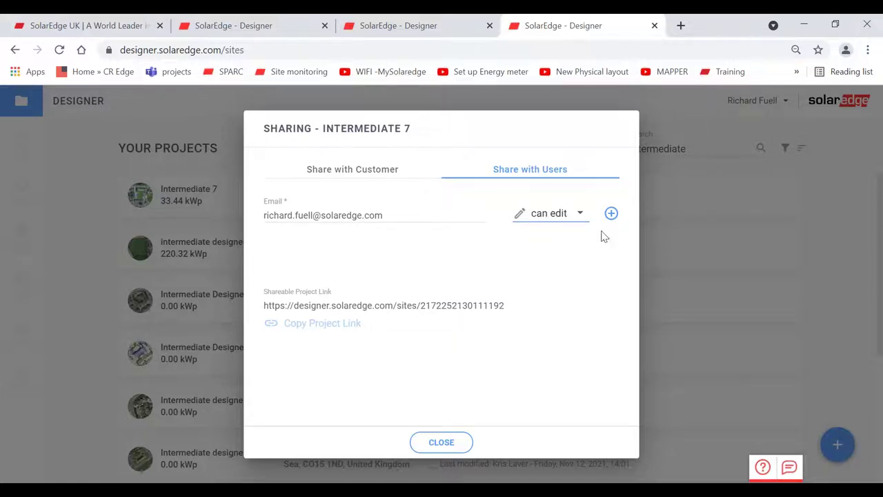
pyautogui.click(611, 213)
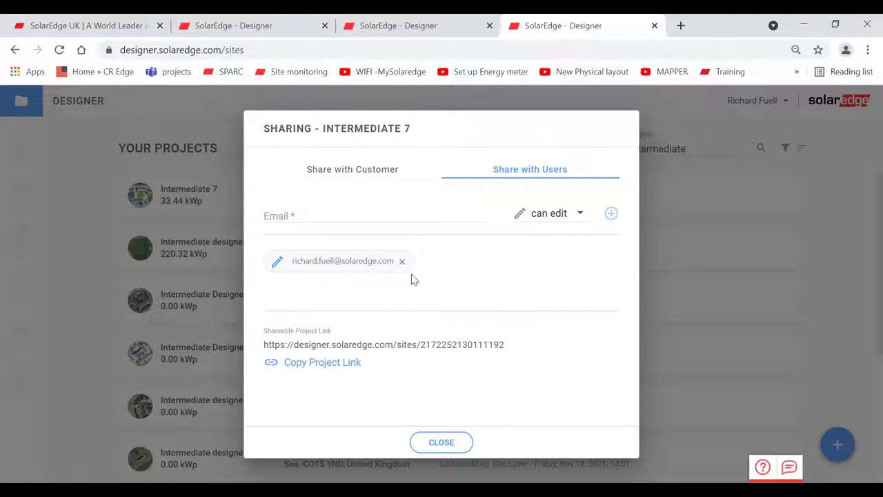
pyautogui.click(320, 364)
# - Close the Sharing dialog and open the Advanced Designer webinar 1 project
pyautogui.click(435, 443)
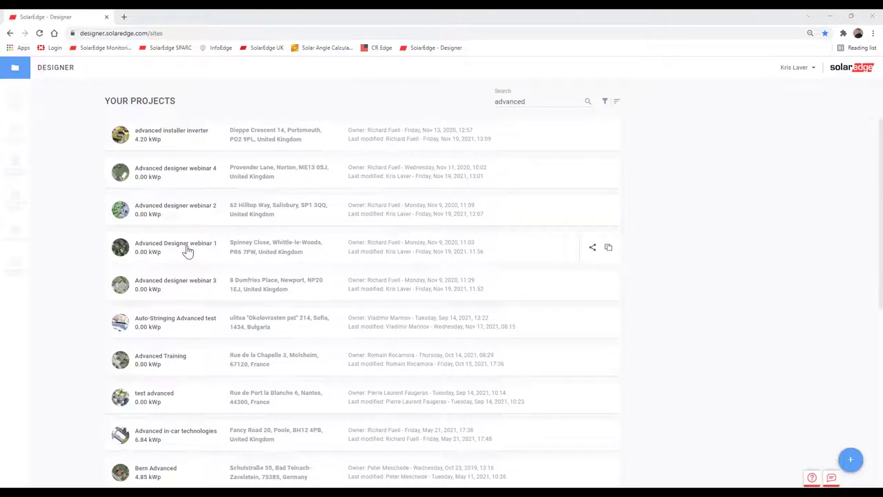
pyautogui.click(186, 251)
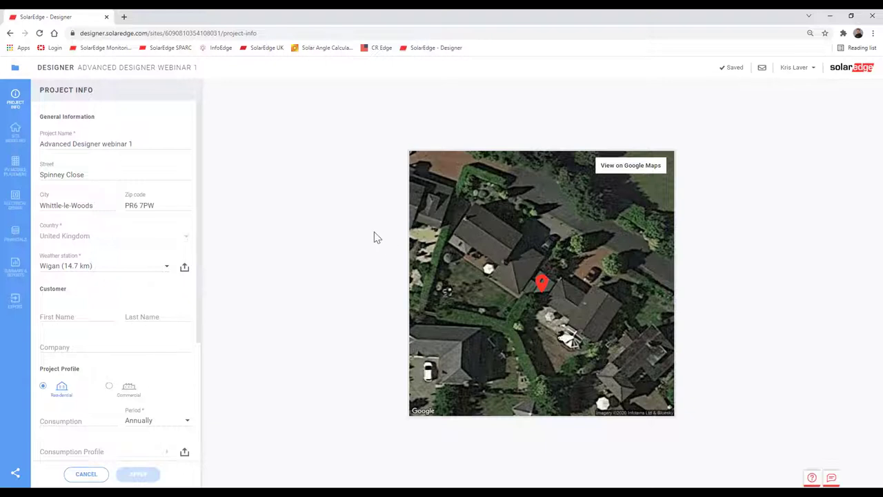
# - Open Site Modeling for Advanced Designer webinar 1 and zoom the satellite map onto the house roof
pyautogui.click(12, 138)
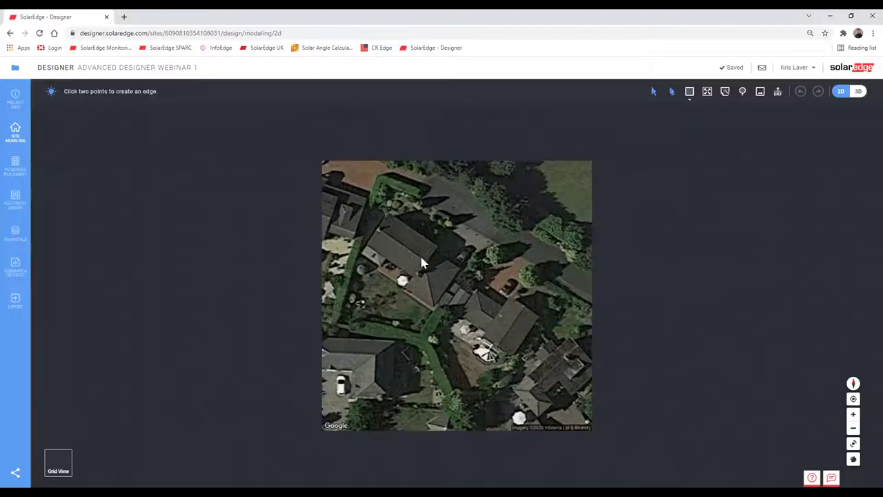
pyautogui.scroll(2, 423, 262)
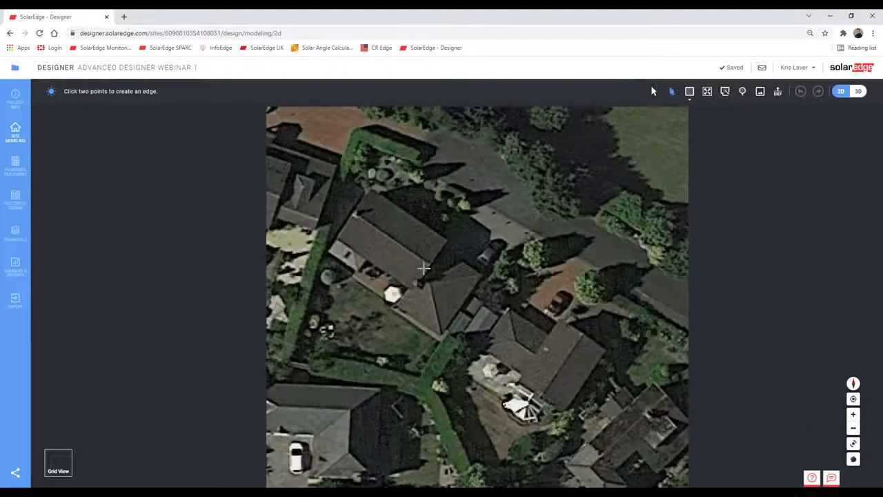
pyautogui.scroll(1, 429, 287)
pyautogui.scroll(-3, 429, 288)
pyautogui.scroll(1, 429, 288)
pyautogui.scroll(-1, 429, 288)
pyautogui.scroll(1, 429, 288)
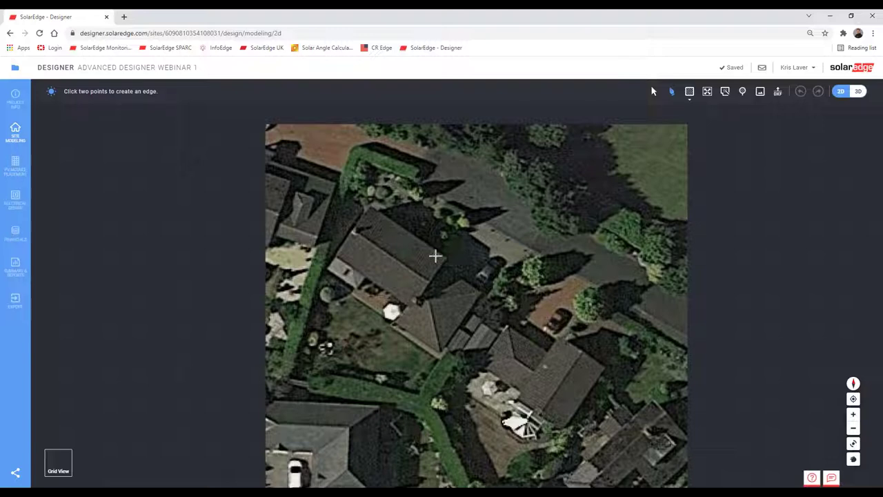
pyautogui.scroll(5, 435, 256)
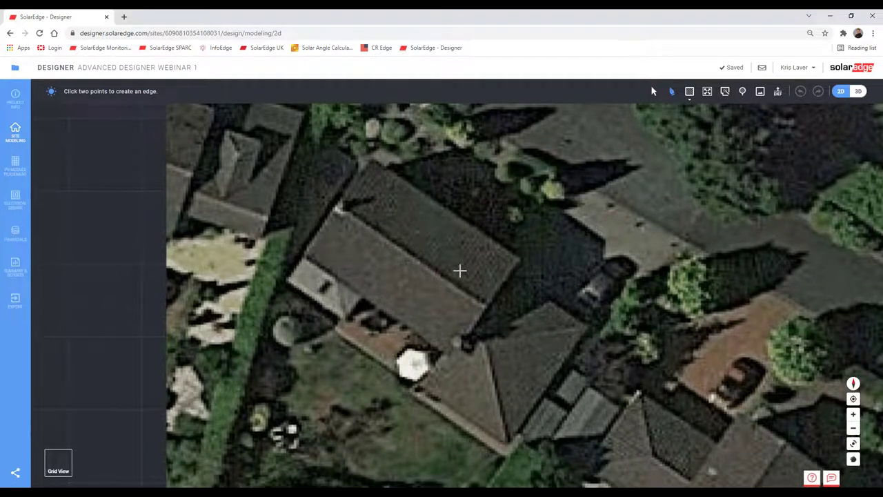
# - Trace the 12.39 m by 8.26 m roof outline through its four corners
pyautogui.click(371, 157)
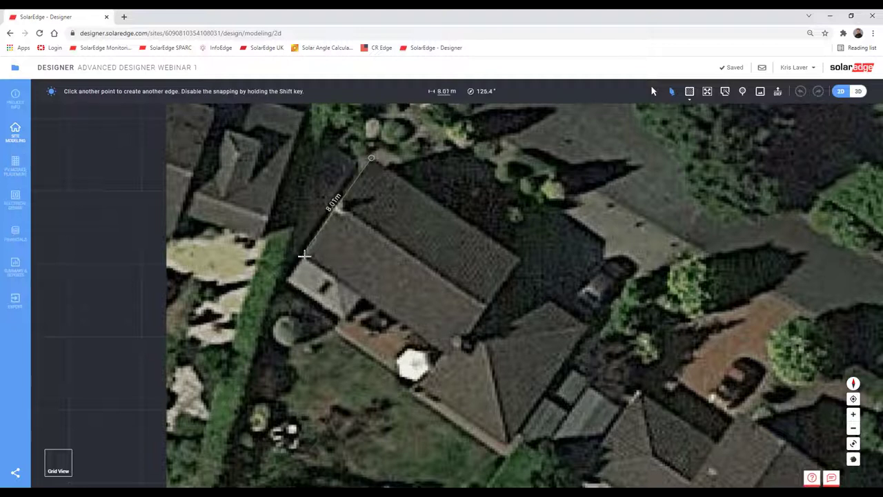
pyautogui.click(303, 256)
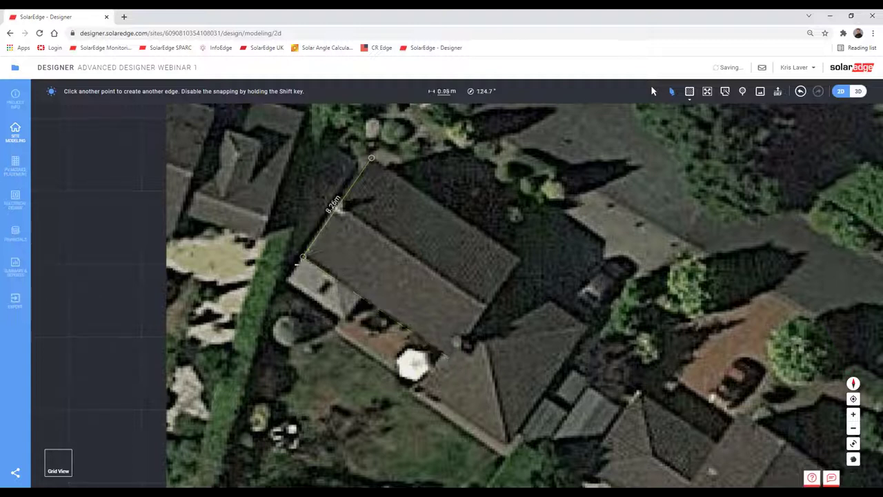
pyautogui.click(452, 357)
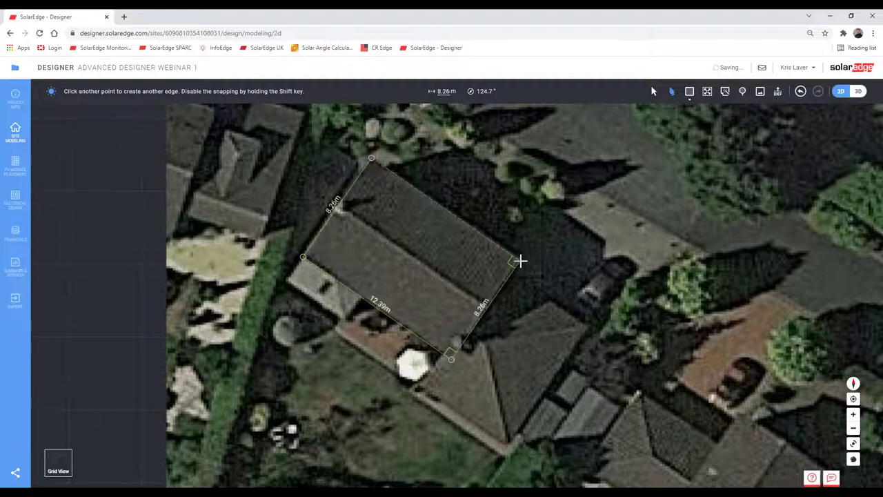
pyautogui.click(521, 261)
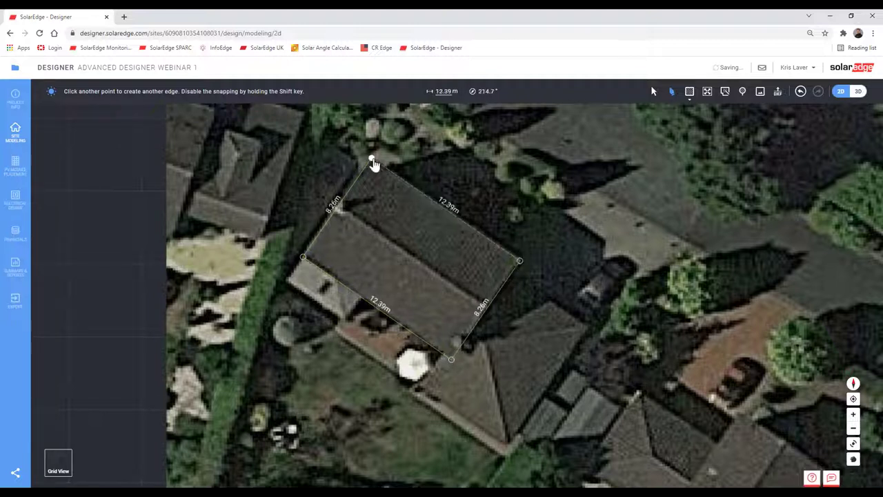
pyautogui.click(372, 159)
# - Draw the ridge between the short edges' midpoints, splitting the roof into two 4.13 m faces
pyautogui.click(672, 91)
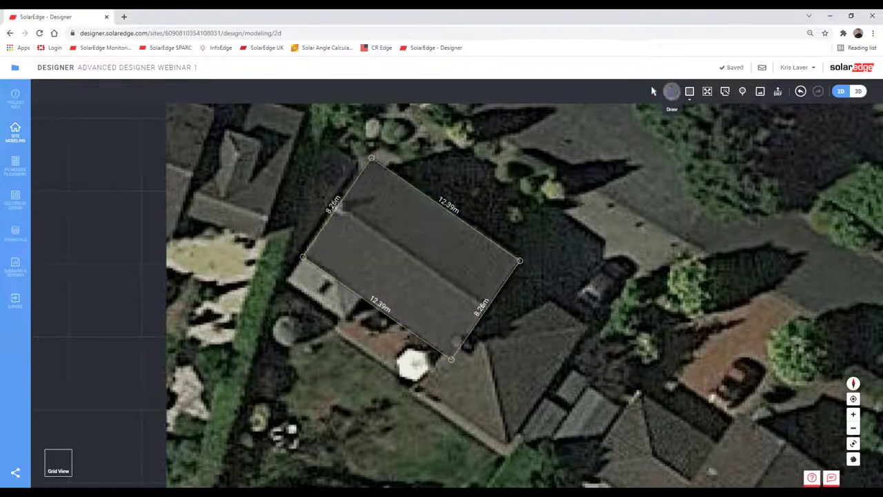
pyautogui.click(337, 208)
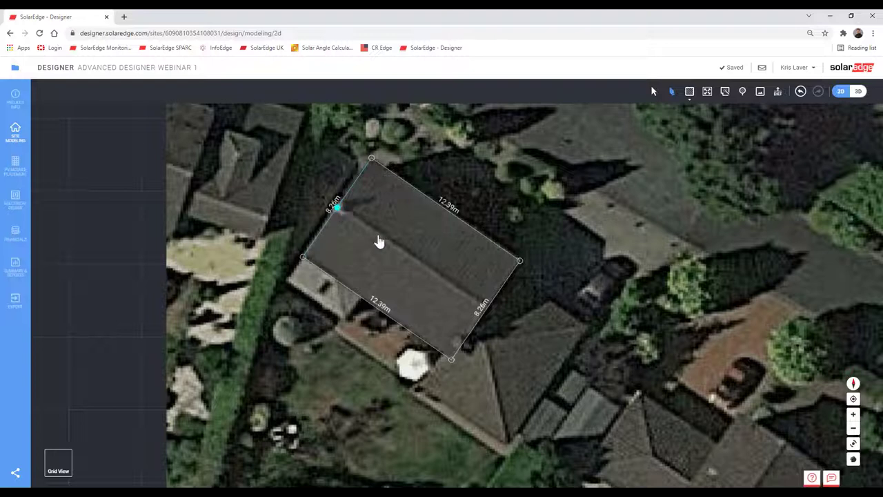
pyautogui.click(486, 317)
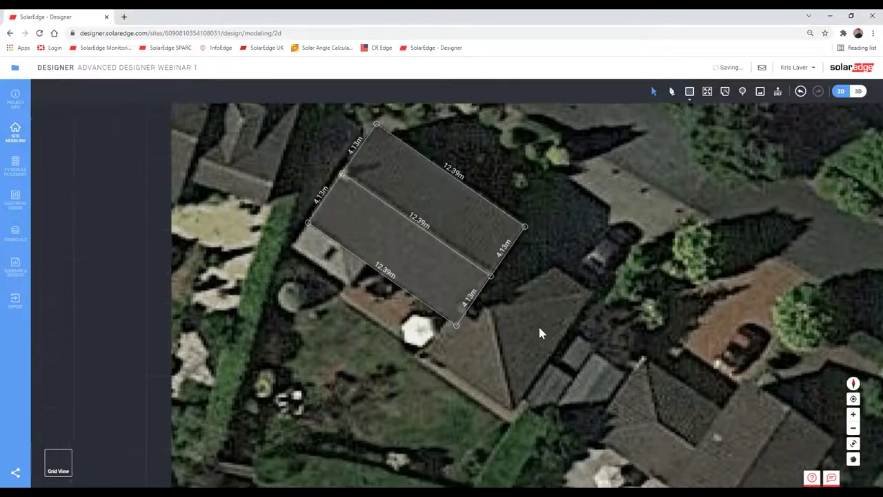